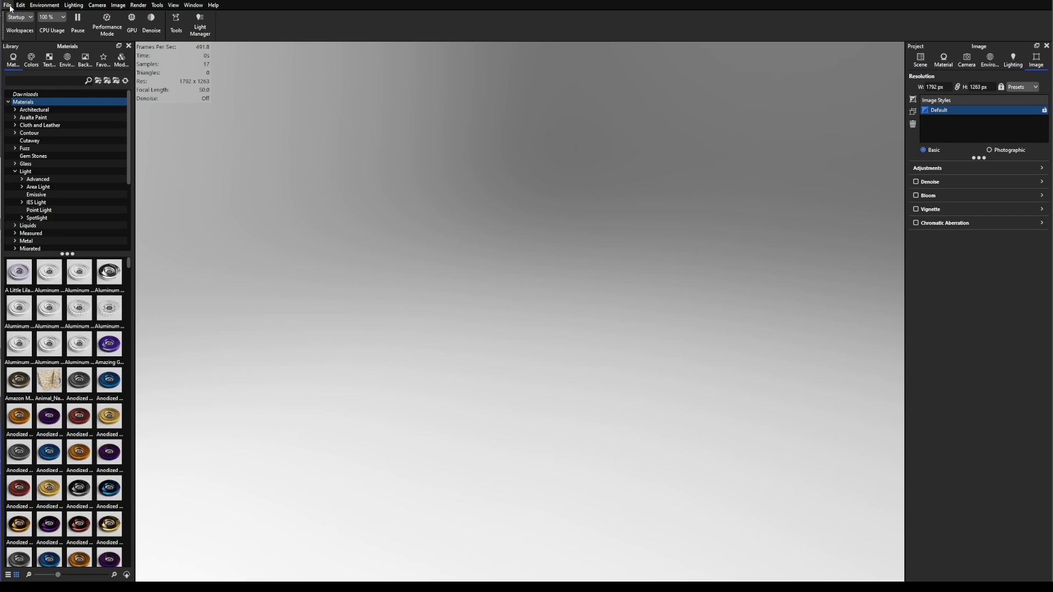
Step: Add a sphere primitive from Edit > Add Geometry and scale it up to 5.7071
left_click(44, 5)
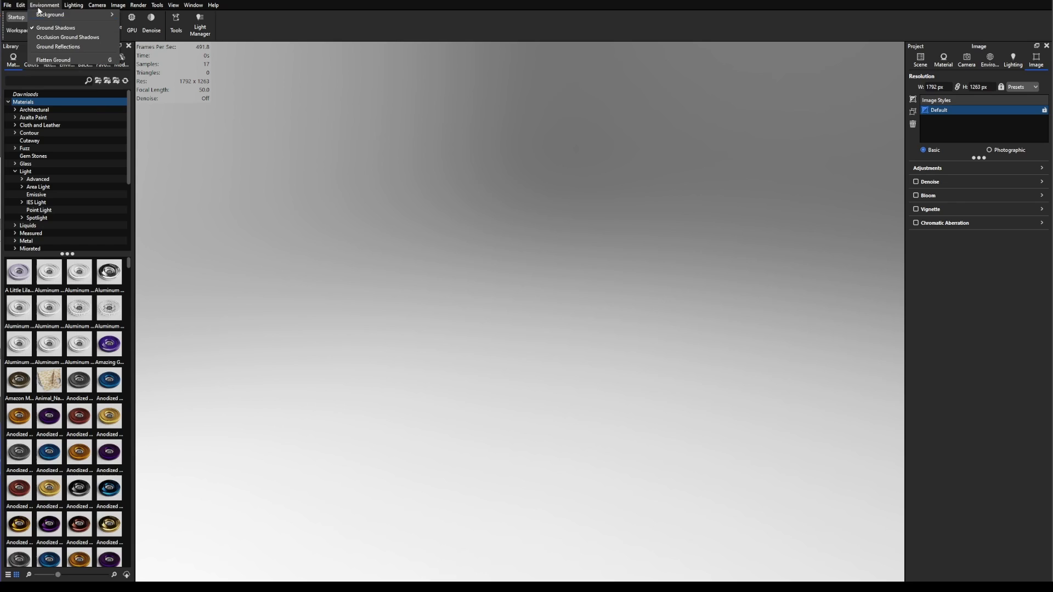
mouse_move(20, 5)
mouse_move(44, 37)
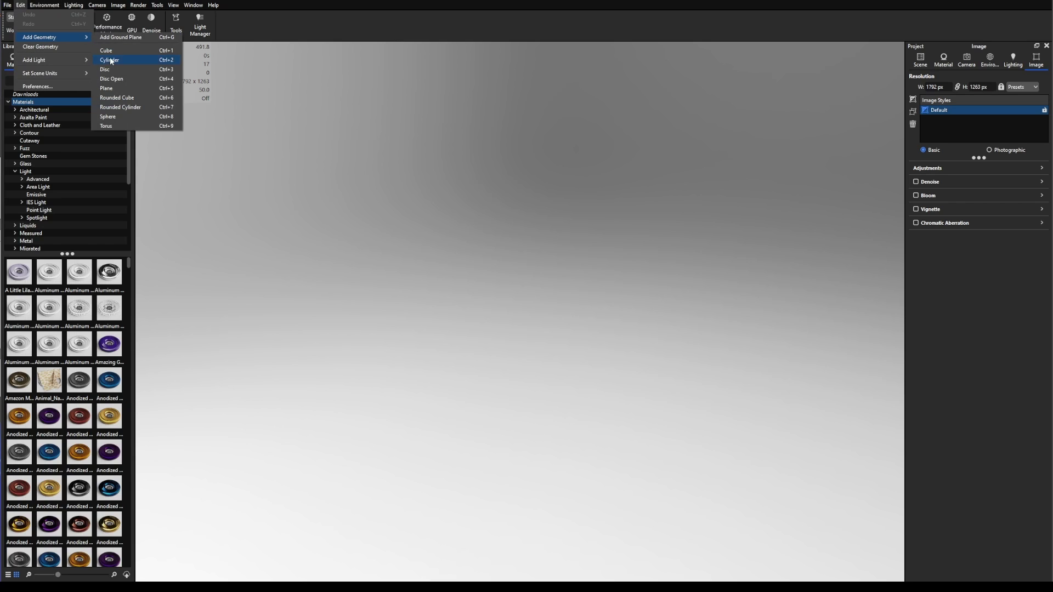
left_click(115, 98)
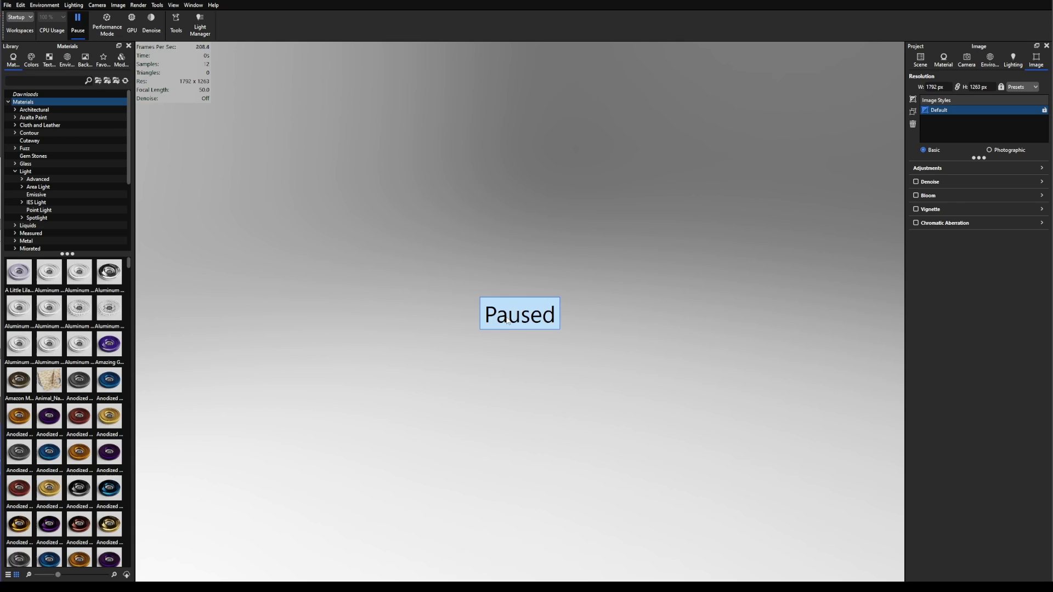
left_click(547, 396)
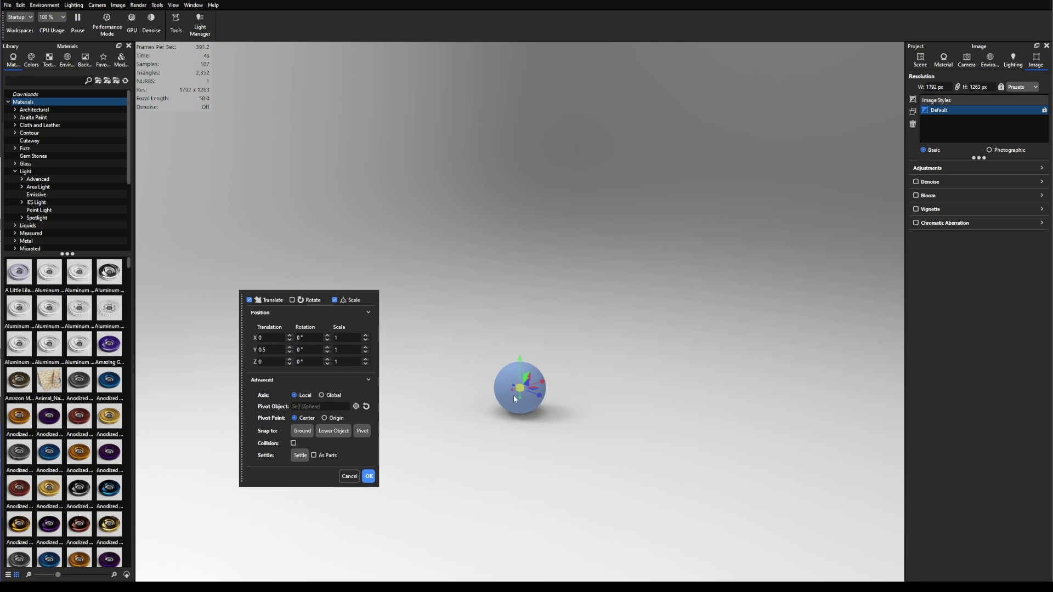
left_click_drag(520, 389, 582, 375)
left_click(369, 494)
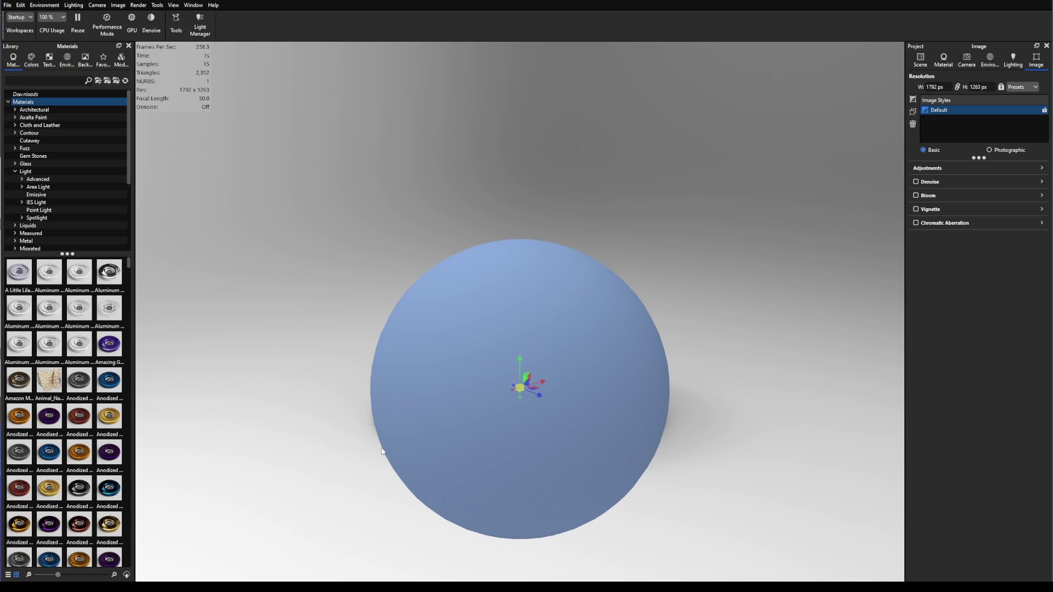
Step: Snap the sphere to the ground so it rests at Y 2.8535
left_click(514, 318)
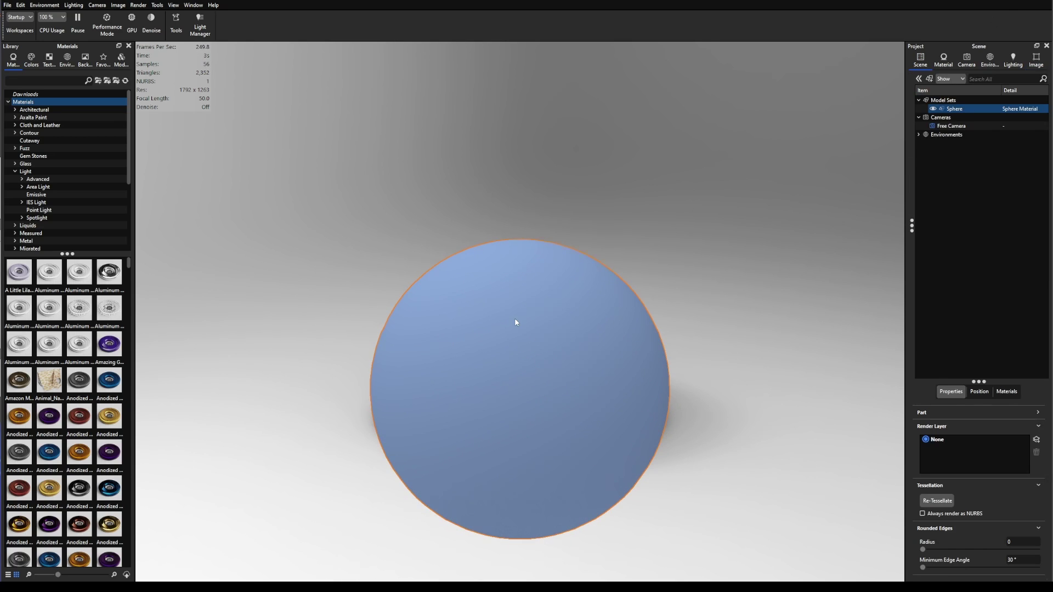
right_click(514, 318)
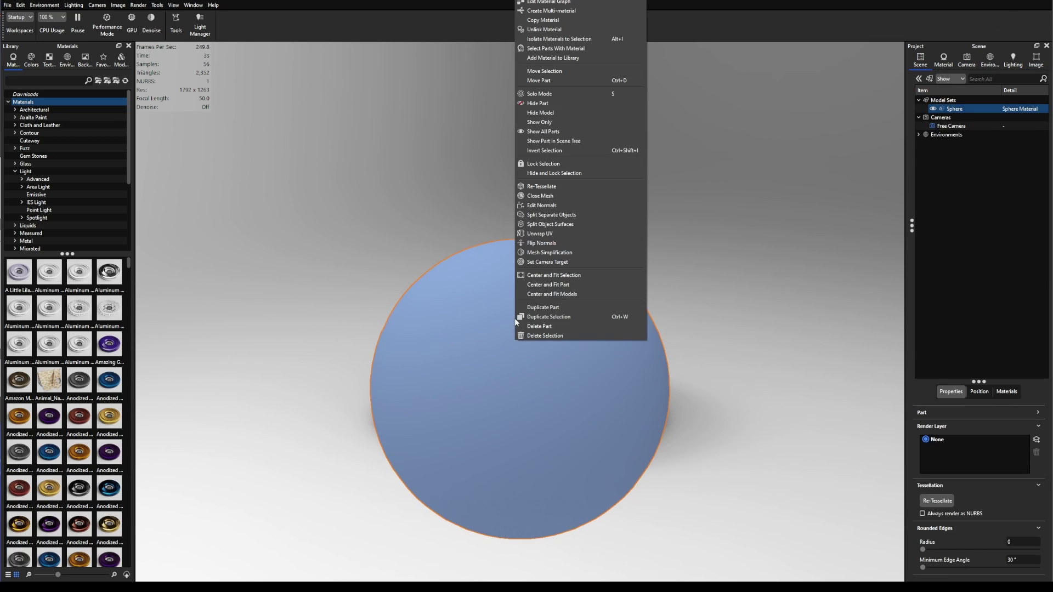
left_click(543, 71)
left_click(302, 430)
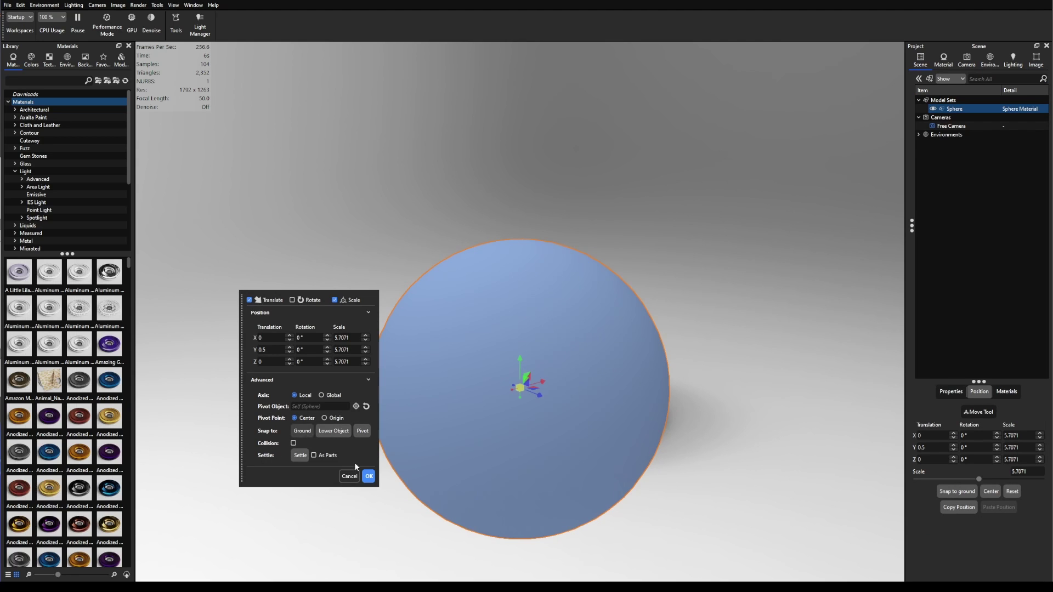
left_click(368, 476)
Step: Deselect the sphere and inspect the startup.hdr environment settings, orbiting around the dome
scroll(647, 268, "down", 3)
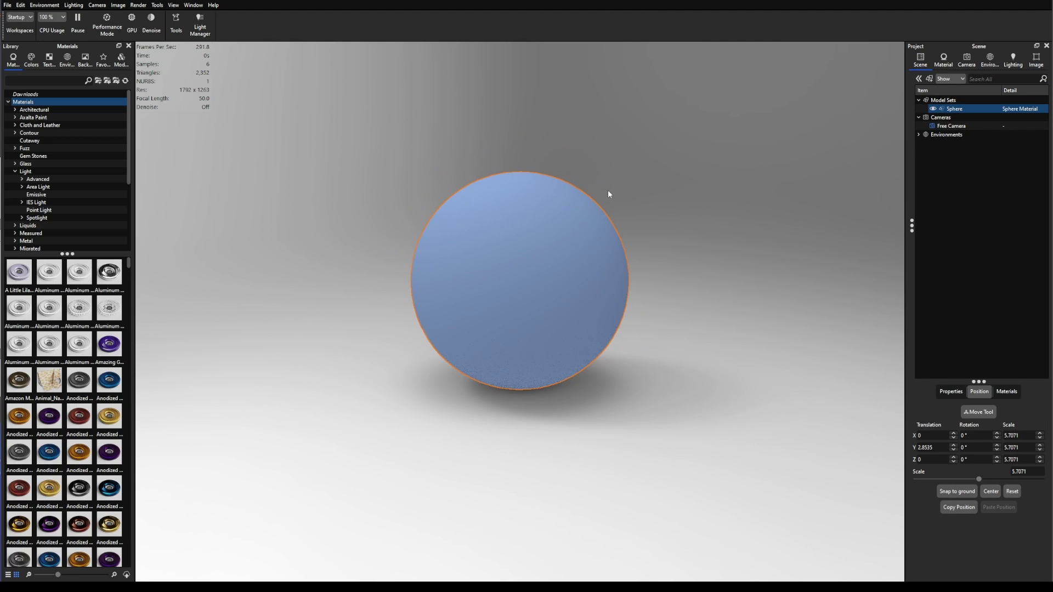
left_click(697, 266)
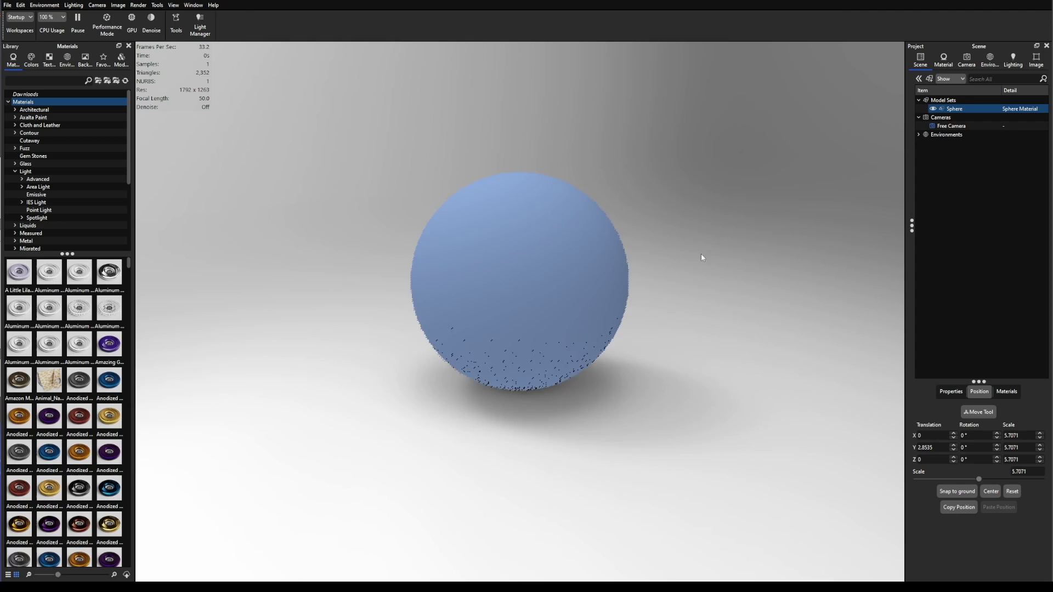
left_click(990, 60)
scroll(570, 201, "down", 8)
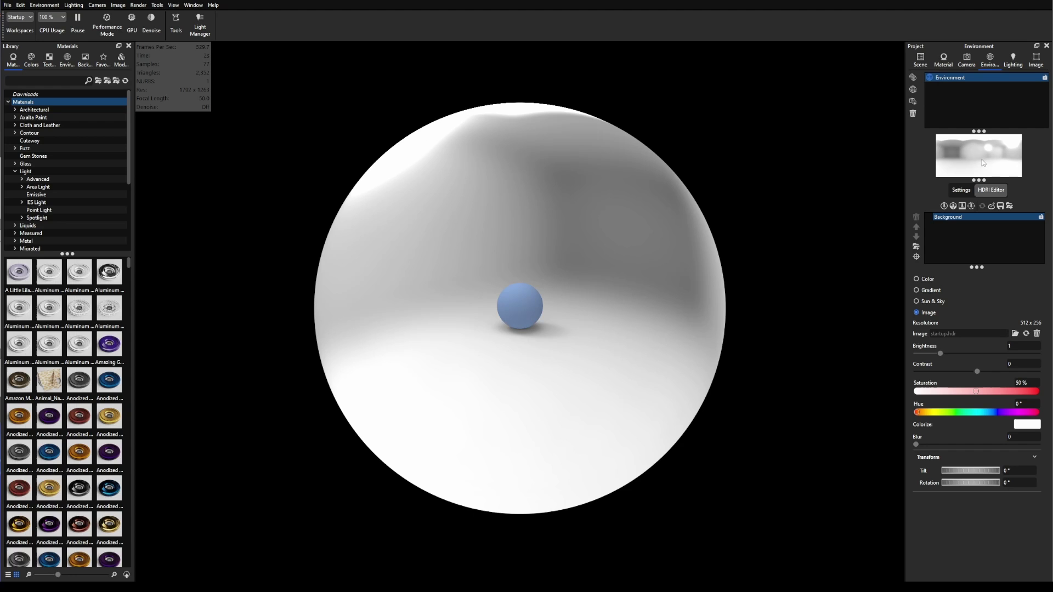
mouse_move(593, 291)
left_mouse_down()
mouse_move(522, 218)
mouse_move(396, 200)
mouse_move(453, 171)
mouse_move(512, 242)
mouse_move(472, 198)
mouse_move(435, 181)
mouse_move(419, 188)
mouse_move(467, 262)
mouse_move(573, 292)
mouse_move(568, 238)
mouse_move(396, 186)
mouse_move(409, 218)
mouse_move(448, 222)
mouse_move(340, 224)
left_mouse_up()
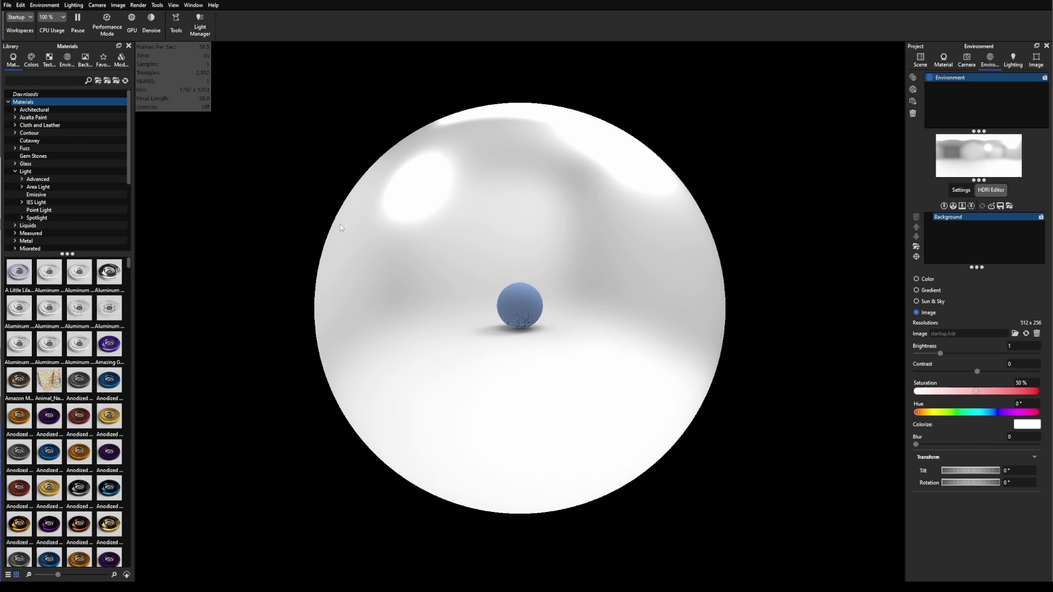
left_click_drag(458, 264, 540, 347)
scroll(540, 347, "up", 10)
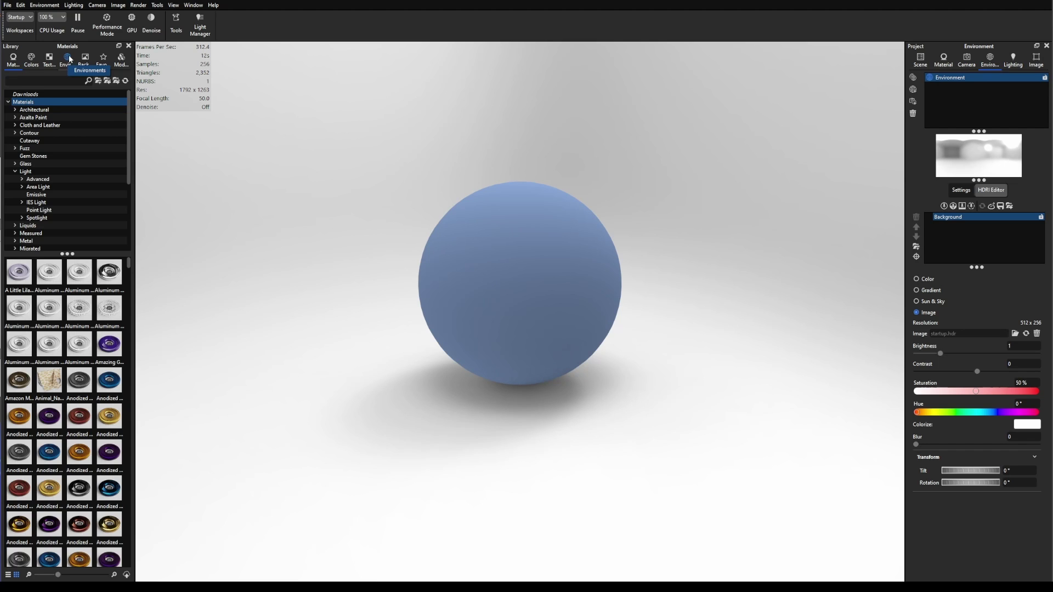
Step: Apply the Aversis_Industrial-port-old_3k outdoor HDRI from the library to the scene
left_click(67, 60)
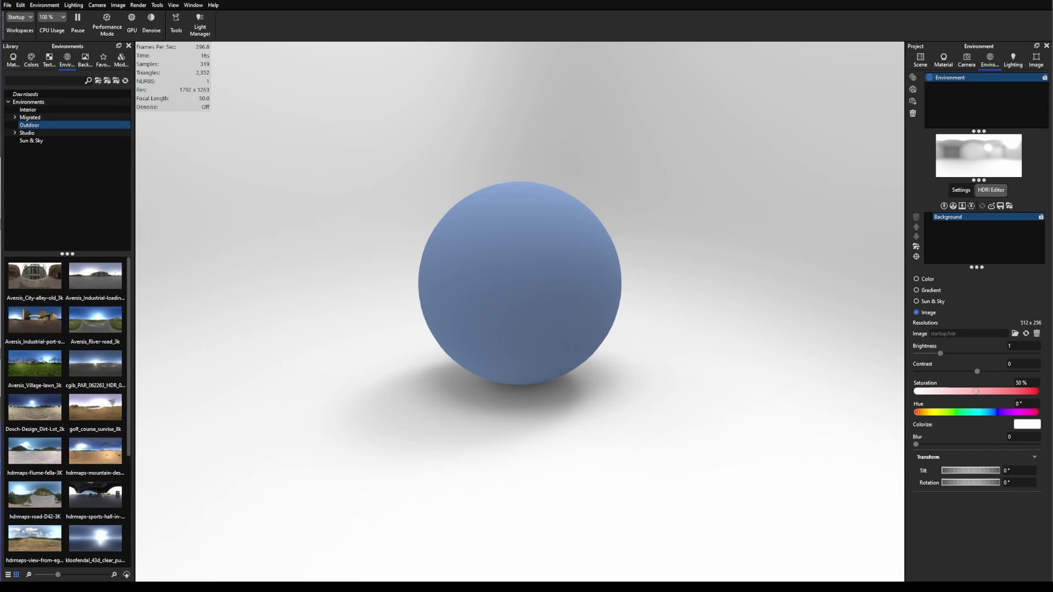
mouse_move(28, 329)
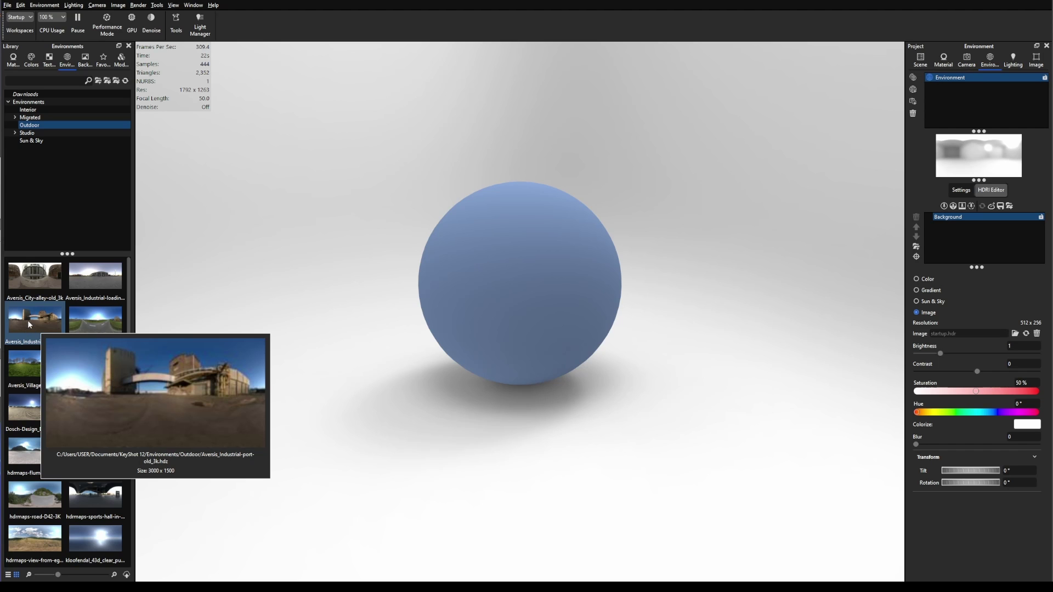
left_click_drag(27, 324, 289, 195)
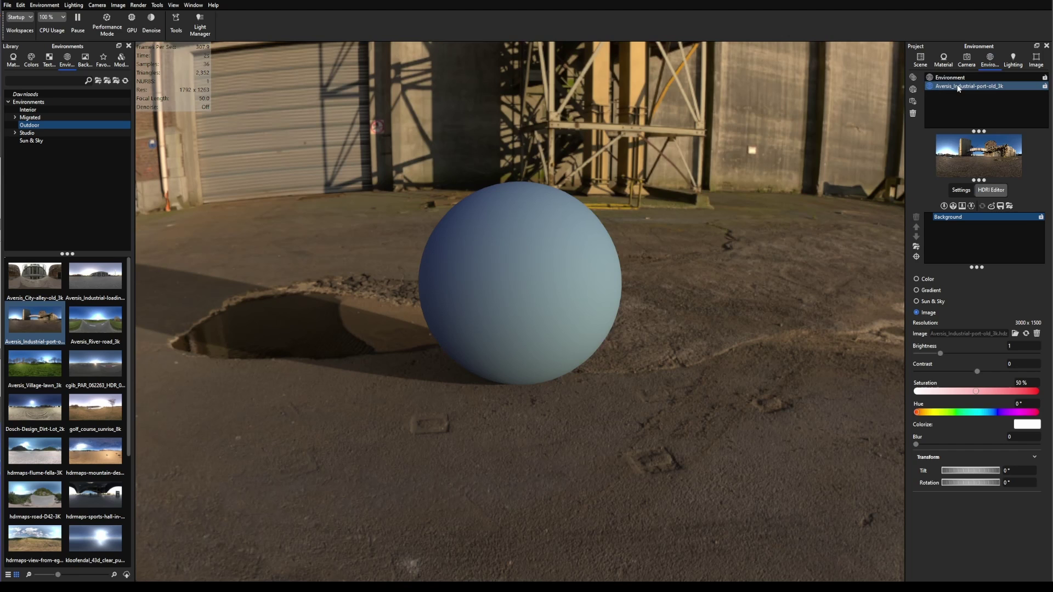
left_click(958, 88)
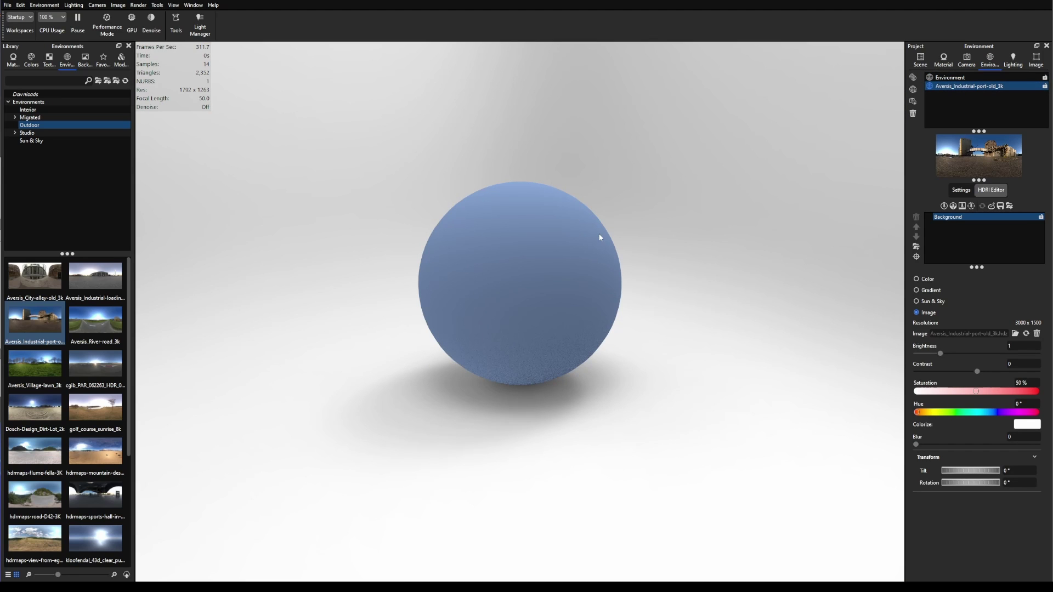
Step: Tilt the camera lower and rotate the HDRI so the industrial building stands behind the sphere
left_click_drag(596, 233, 618, 330)
scroll(619, 330, "up", 3)
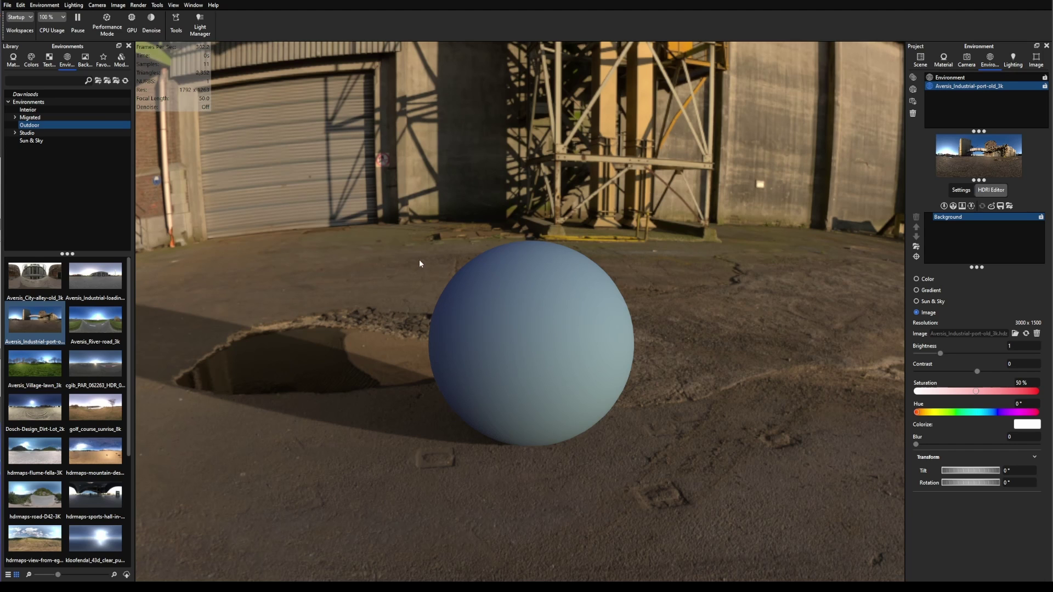
left_click_drag(594, 266, 614, 290)
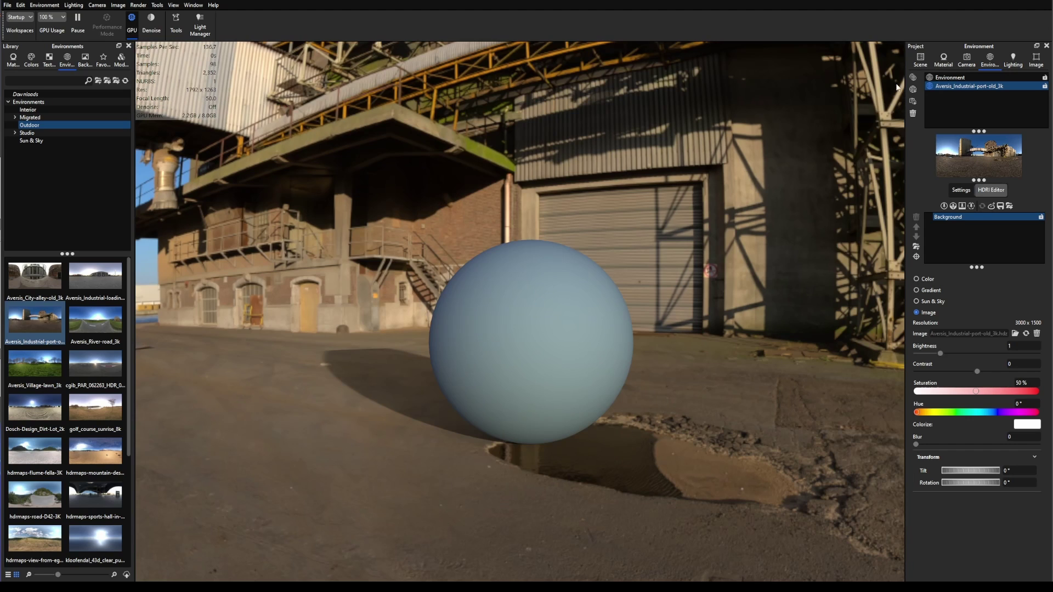
Step: Change the sphere's material to Plastic with a pale blue-green diffuse colour 94BCD0
double_click(558, 314)
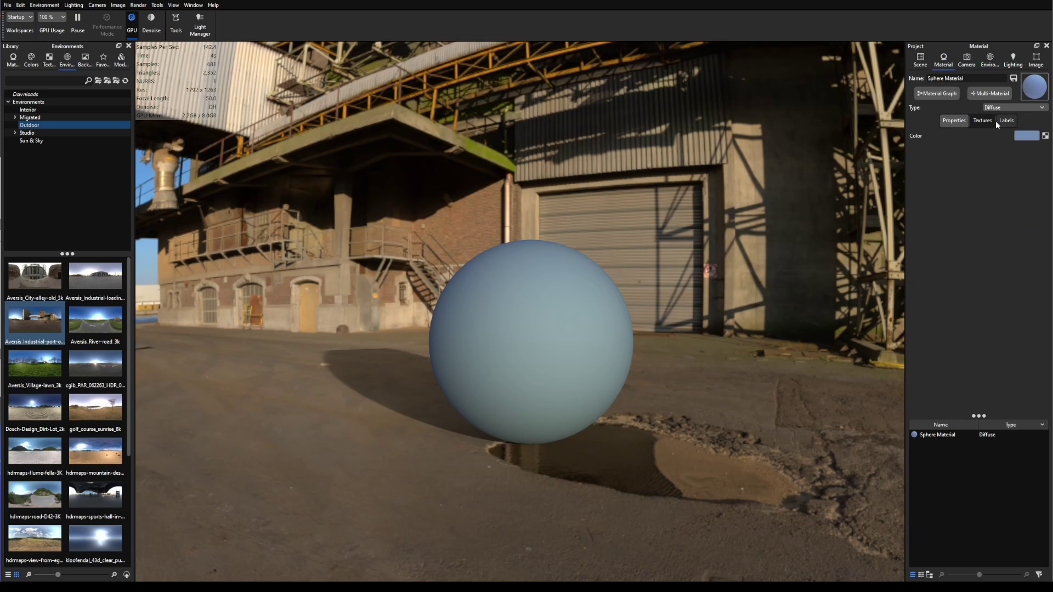
left_click(1018, 107)
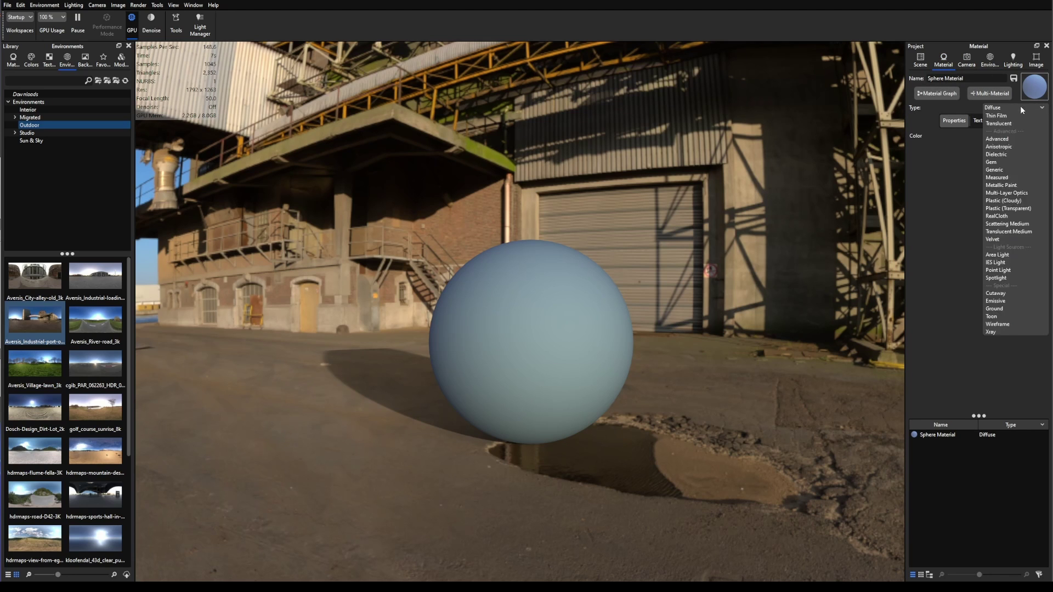
left_click(992, 176)
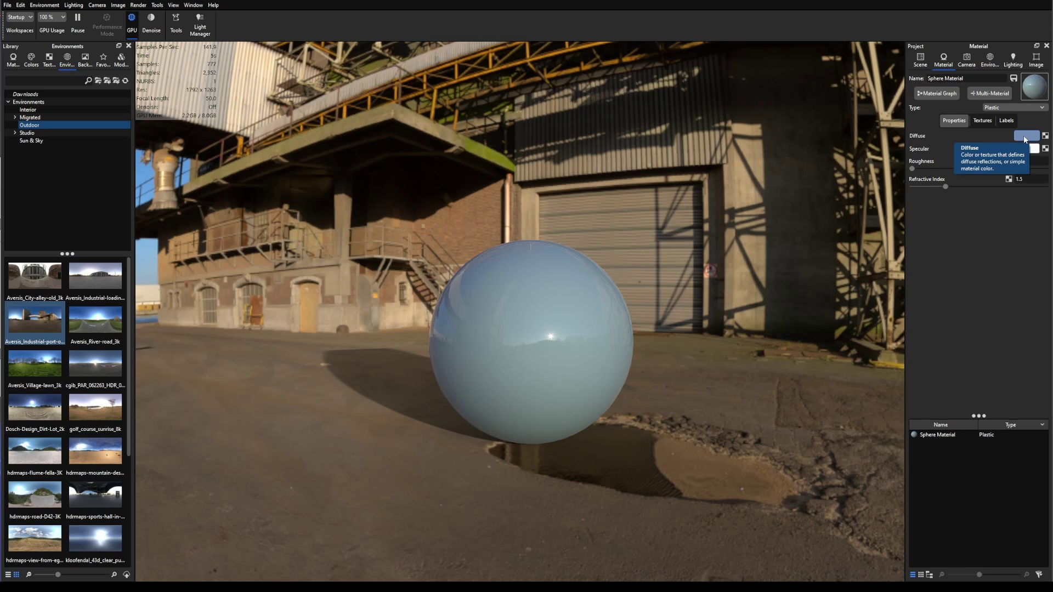
left_click(1024, 139)
mouse_move(1028, 197)
left_mouse_down()
mouse_move(1044, 198)
mouse_move(1045, 220)
mouse_move(1045, 207)
mouse_move(994, 195)
mouse_move(983, 202)
left_mouse_up()
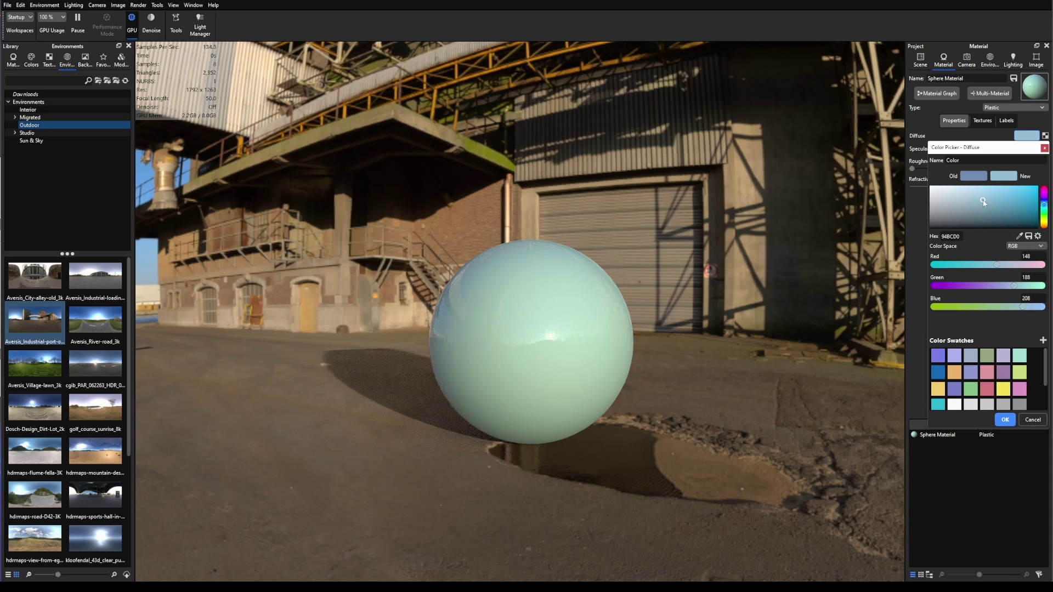
left_click(1004, 419)
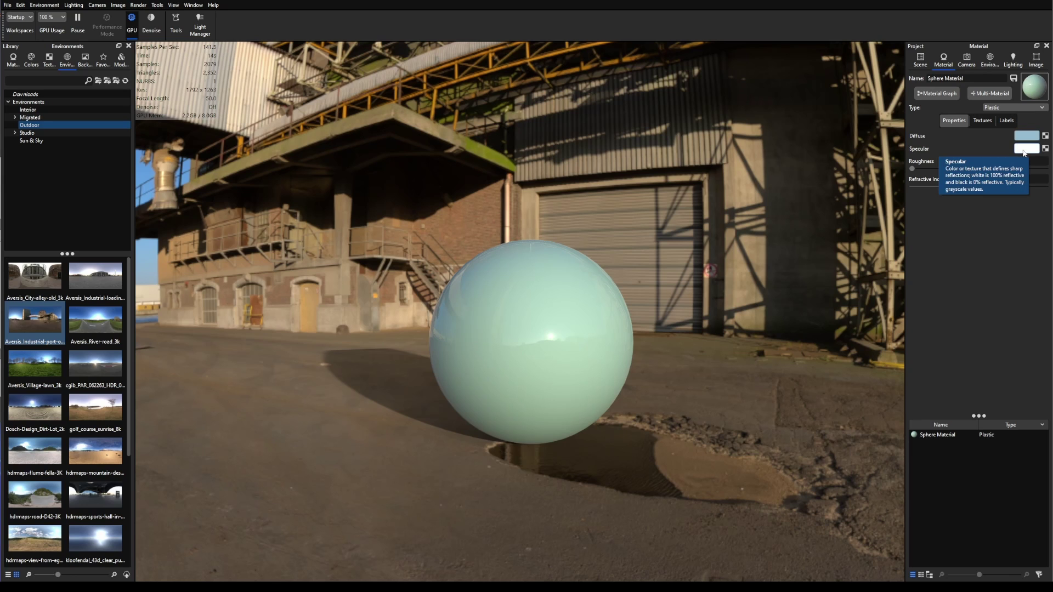
Step: Keep the specular white (FFFFFF) and rotate the HDRI to show the building and blue sky
left_click(1023, 151)
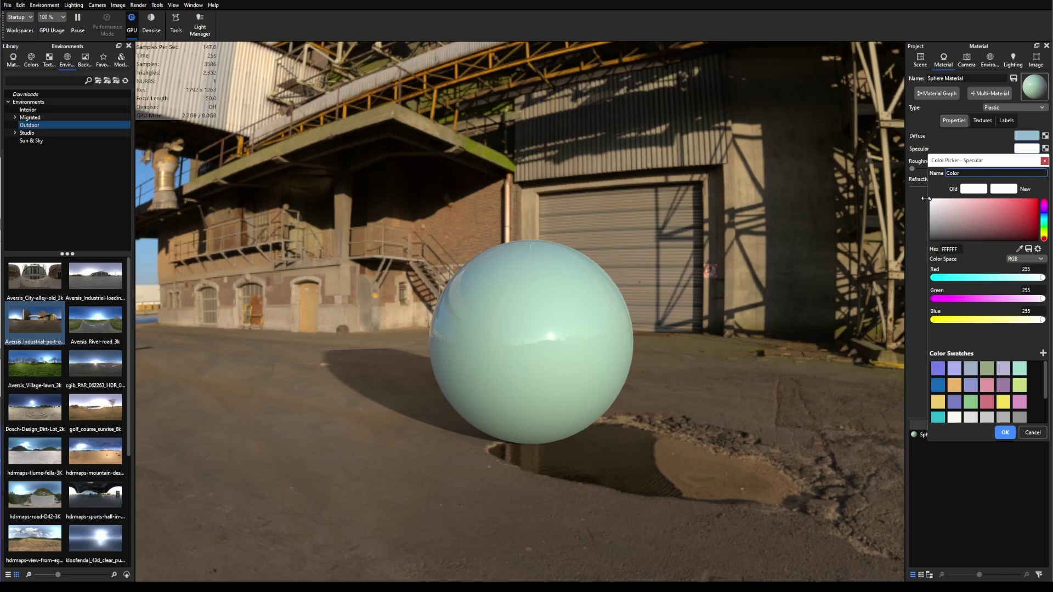
left_click(1004, 432)
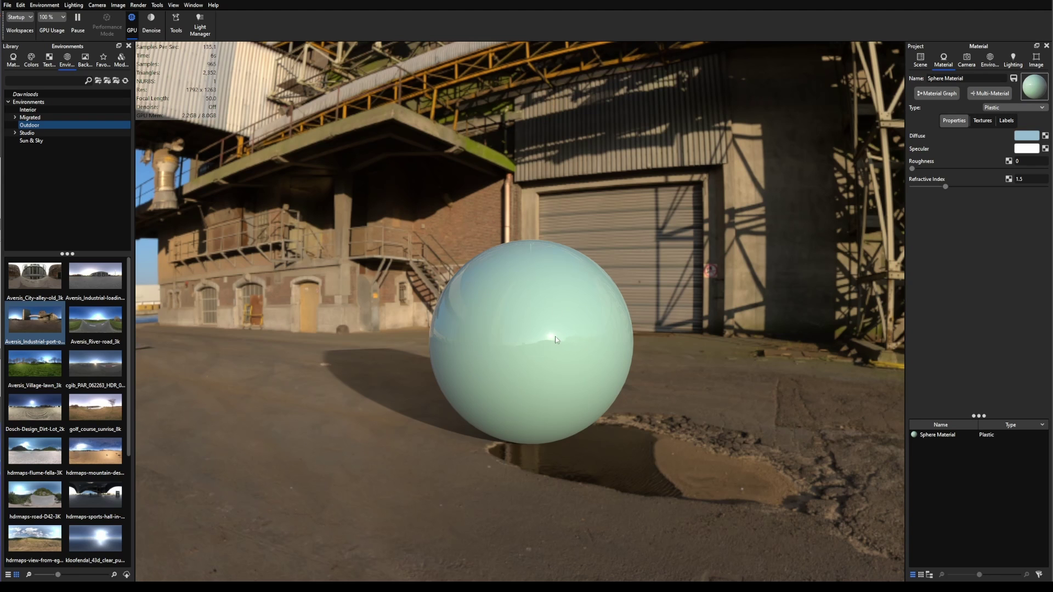
scroll(550, 340, "up", 5)
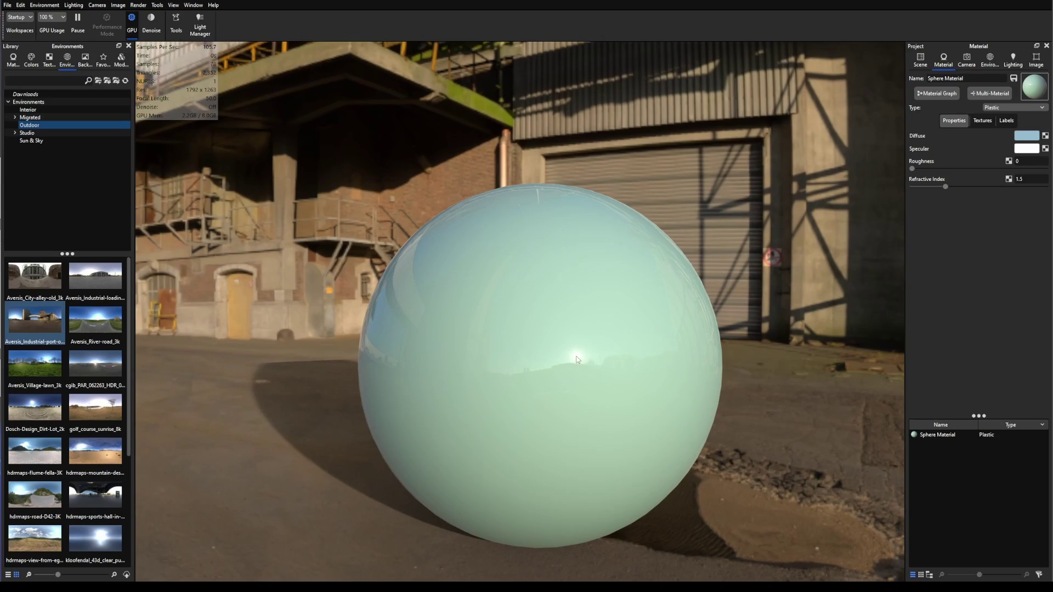
left_click_drag(576, 362, 905, 340, "ctrl")
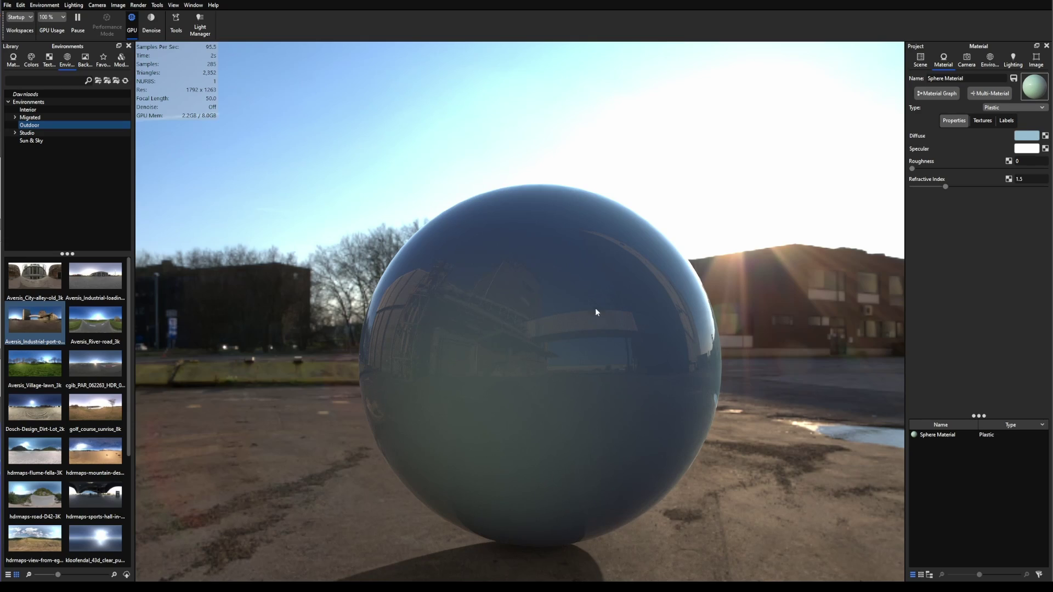
left_click_drag(735, 343, 68, 482, "ctrl")
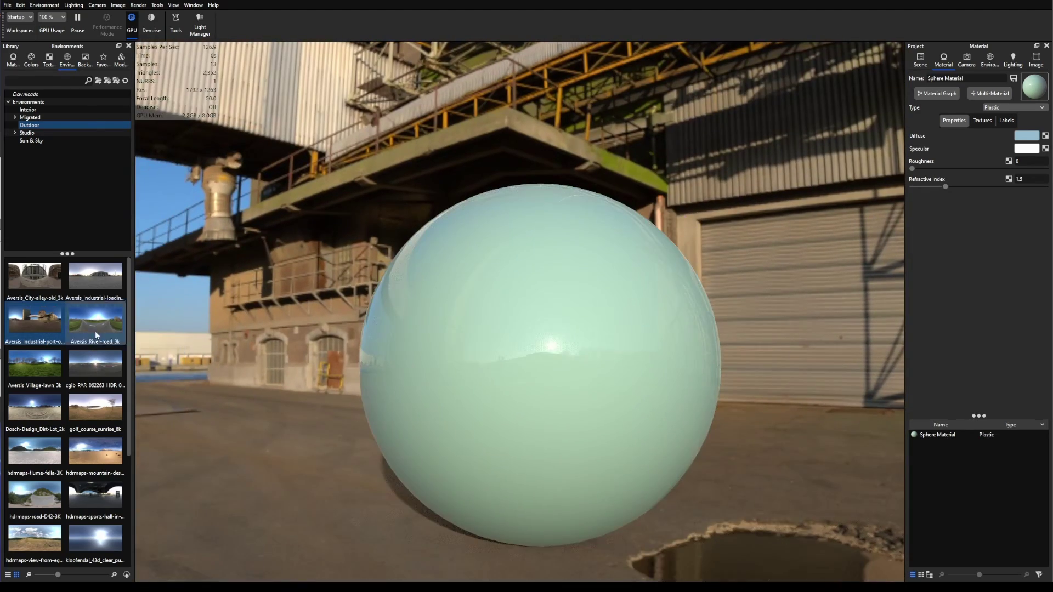
scroll(357, 190, "down", 5)
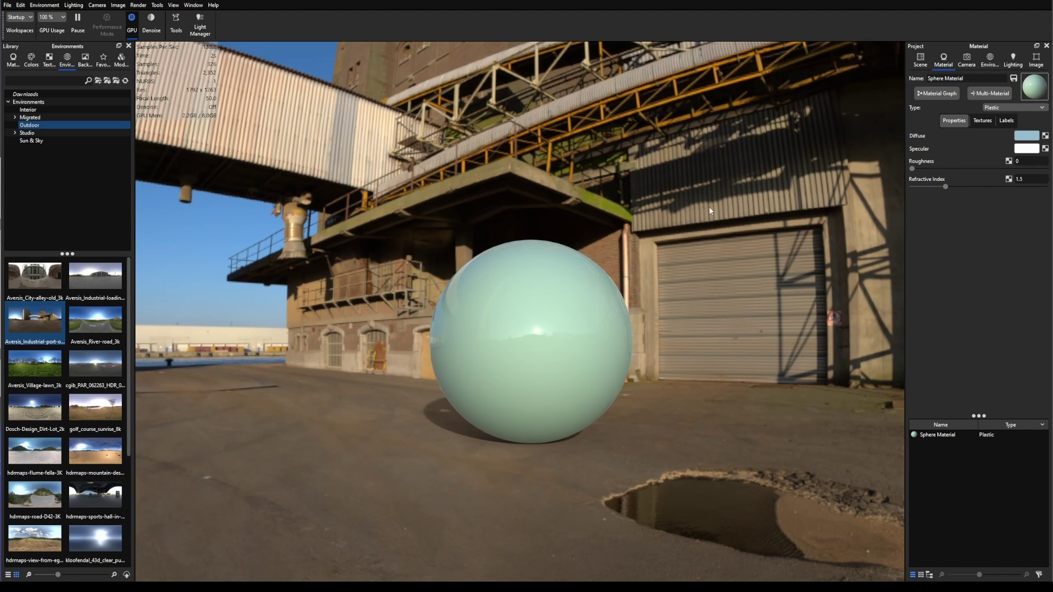
Step: Set the sphere's specular colour to black and orbit to check the matte look
left_click(1028, 149)
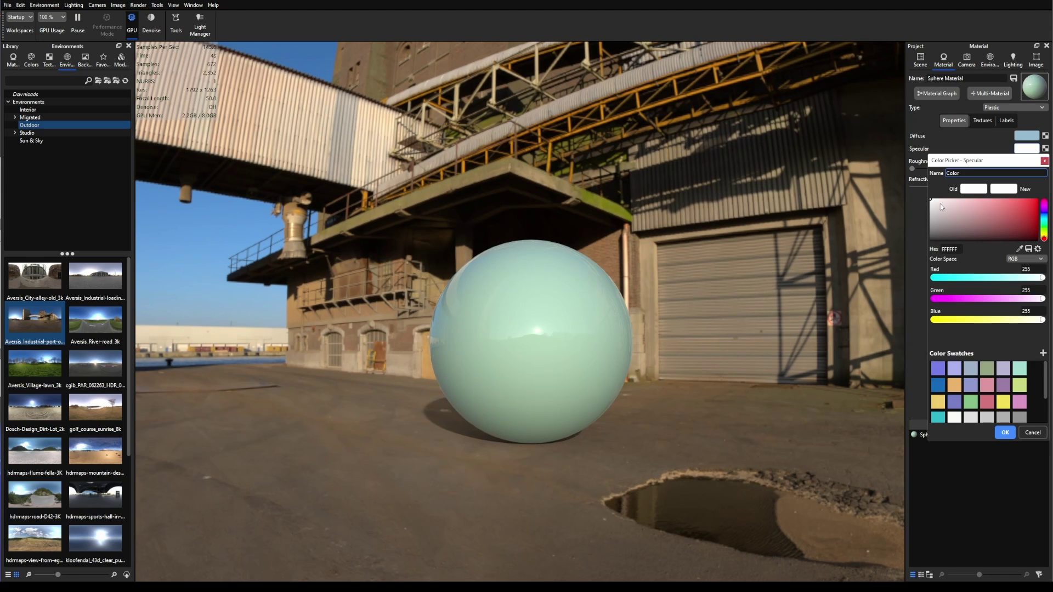
left_click_drag(938, 206, 909, 246)
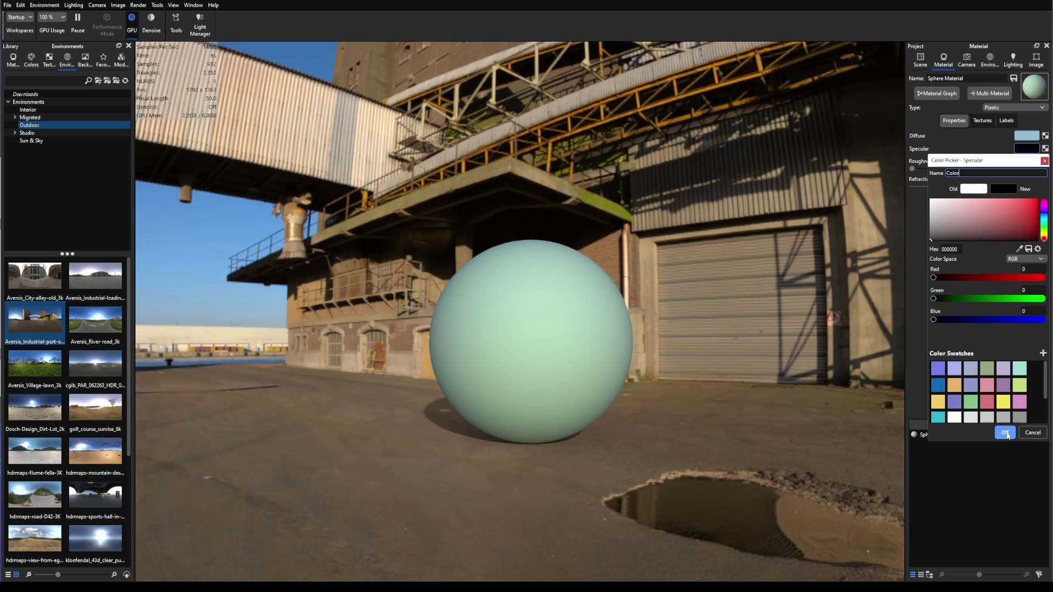
left_click(1004, 433)
left_click_drag(383, 308, 586, 350)
left_click_drag(621, 320, 729, 354)
Step: Switch the specular colour space to Grayscale and set the brightness to 50%
left_click(1025, 149)
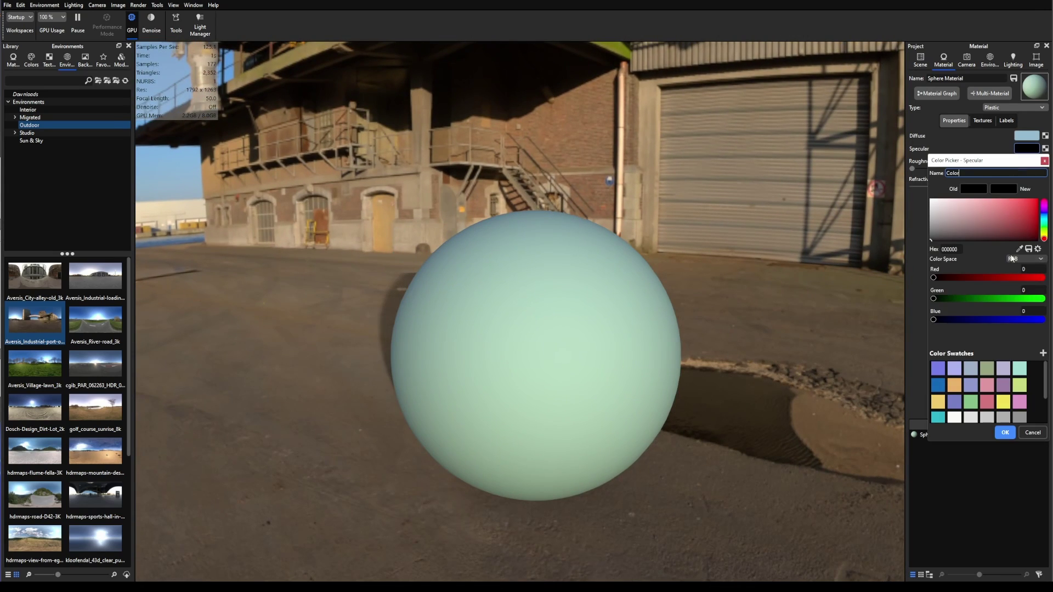
left_click(1030, 260)
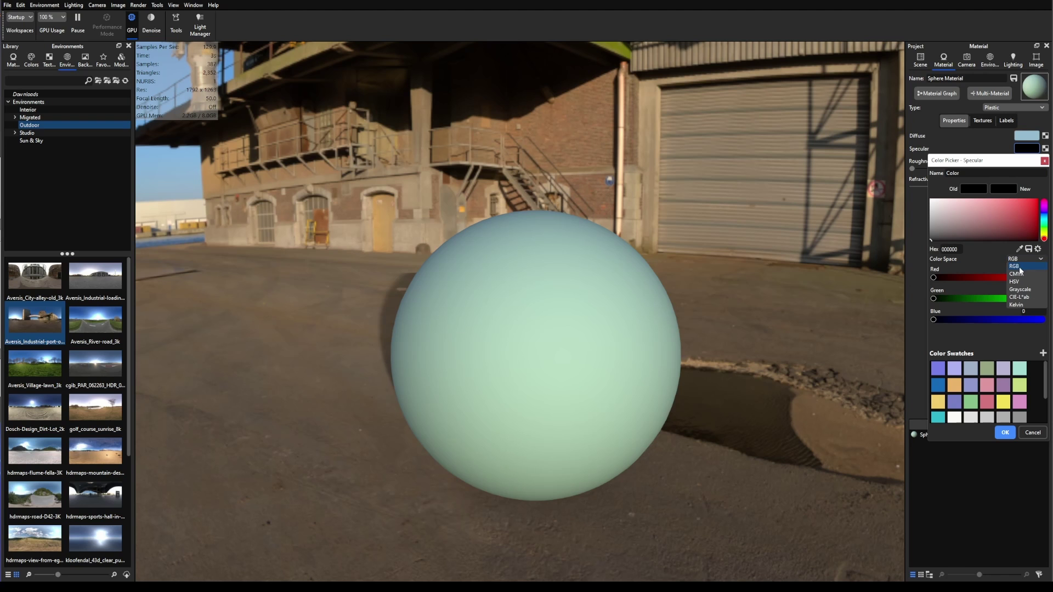
left_click(1021, 293)
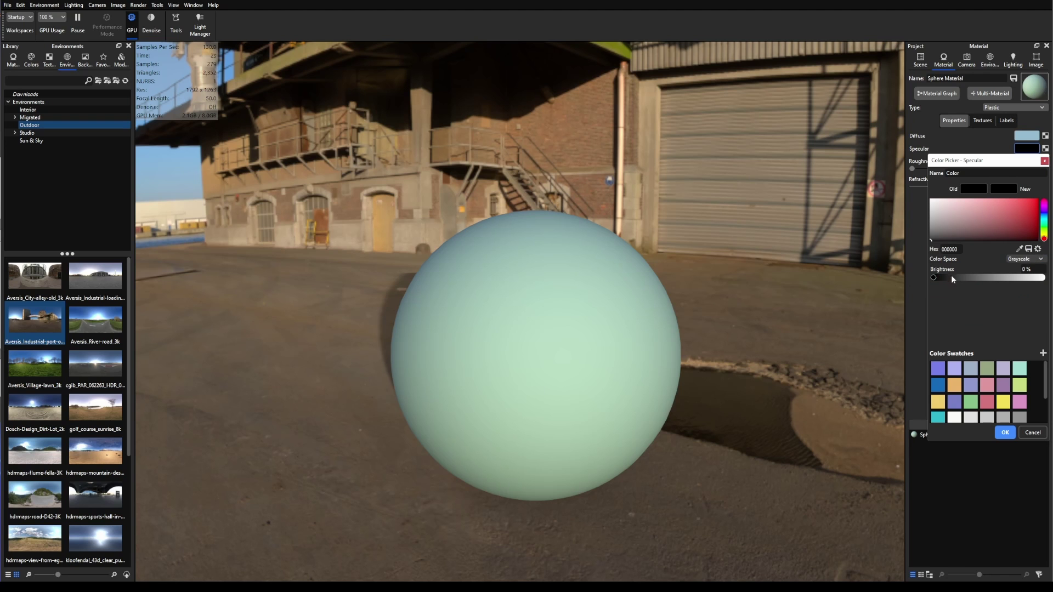
left_click_drag(533, 390, 510, 414)
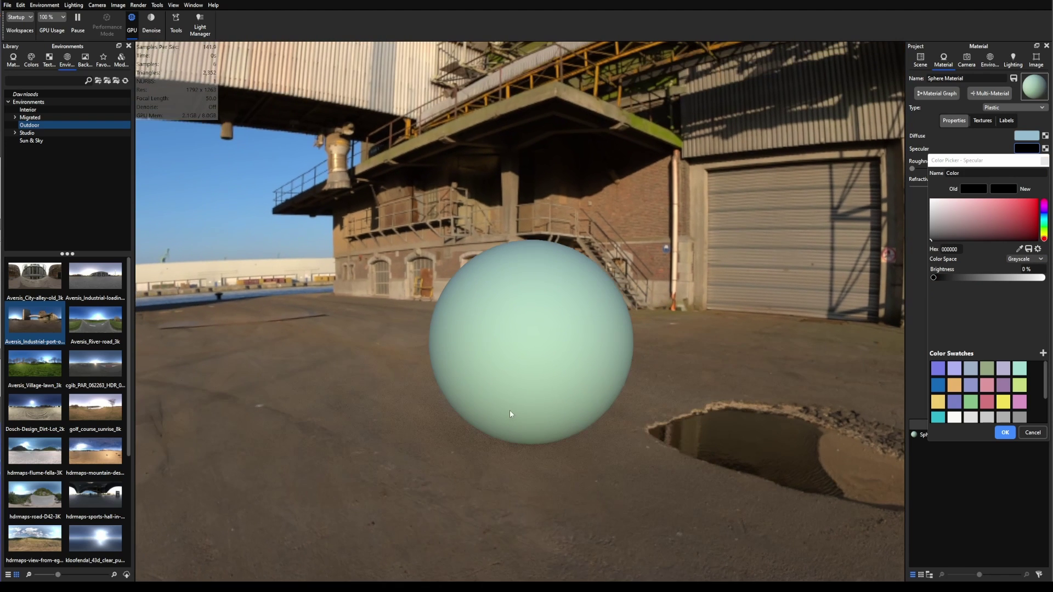
left_click(1040, 278)
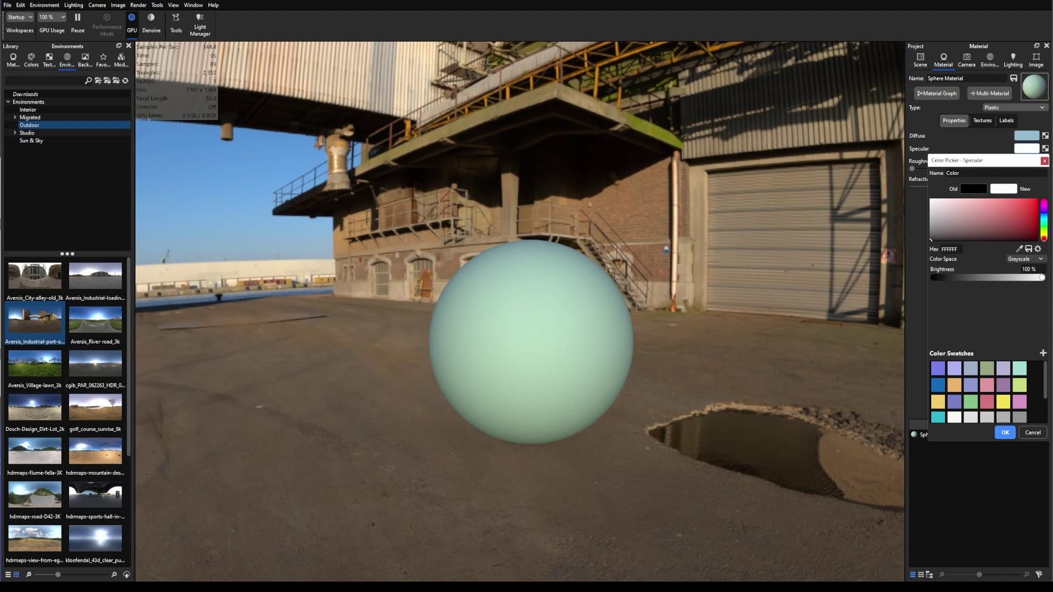
left_click(1021, 271)
type("50")
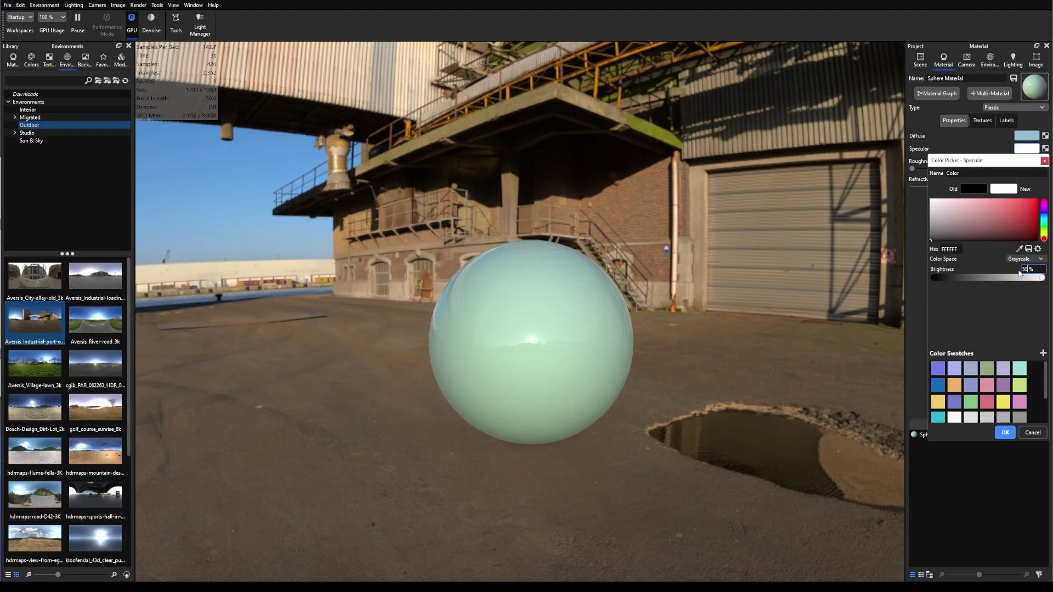
key("Return")
Step: Test specular brightness at 49%, 31% and 83%, finishing at 100% white
scroll(568, 378, "up", 8)
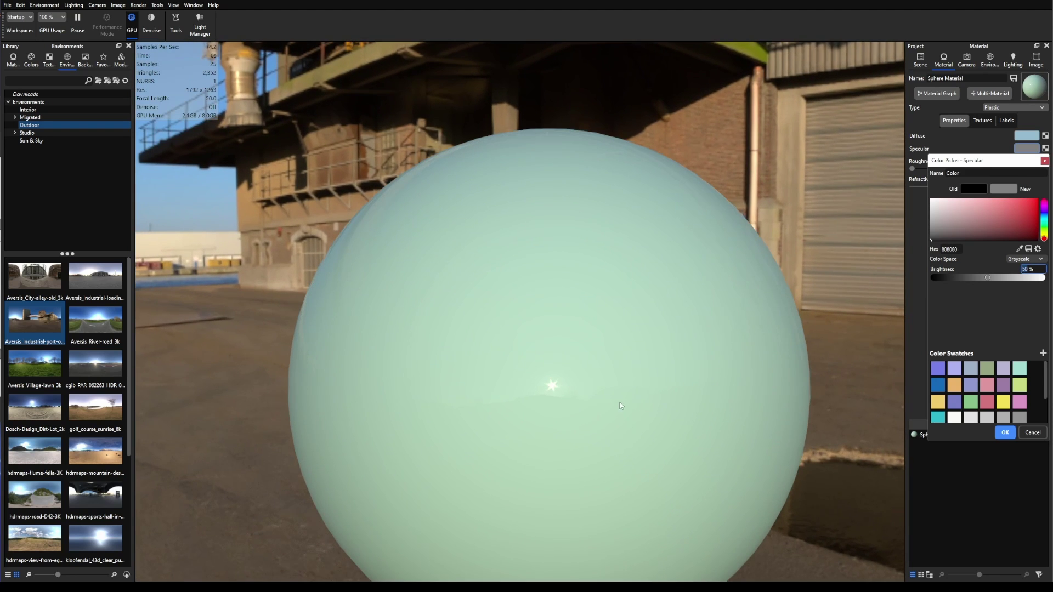
left_click_drag(621, 406, 607, 284)
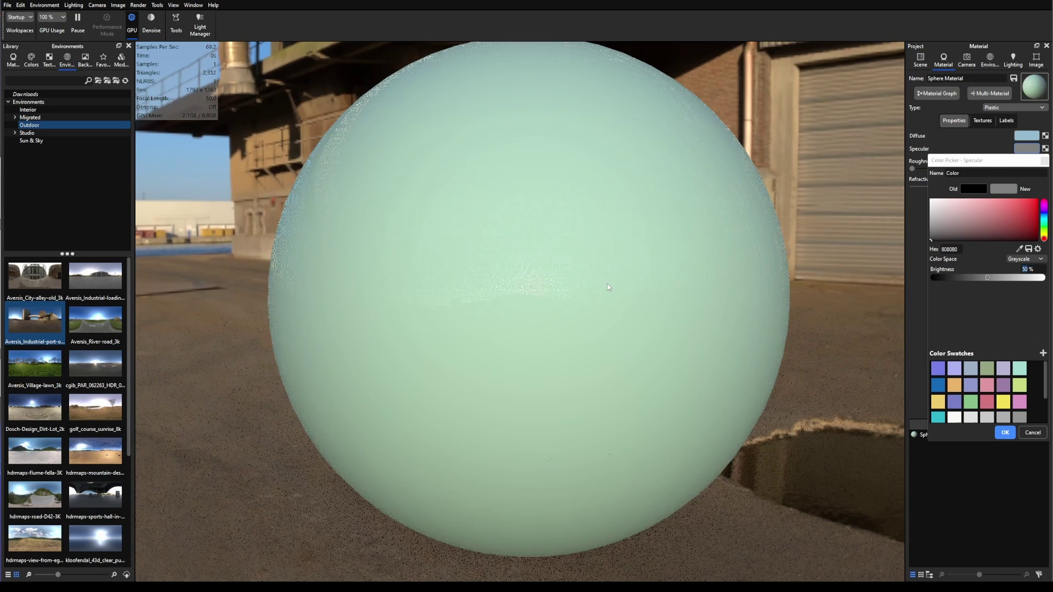
left_click(987, 279)
left_click_drag(987, 279, 967, 279)
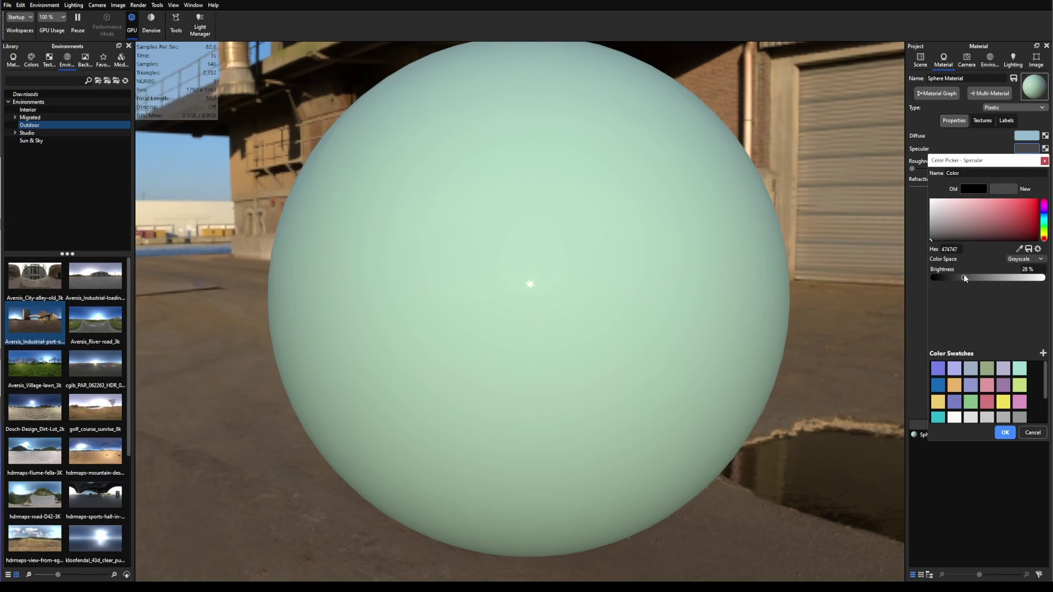
left_click_drag(963, 277, 1032, 278)
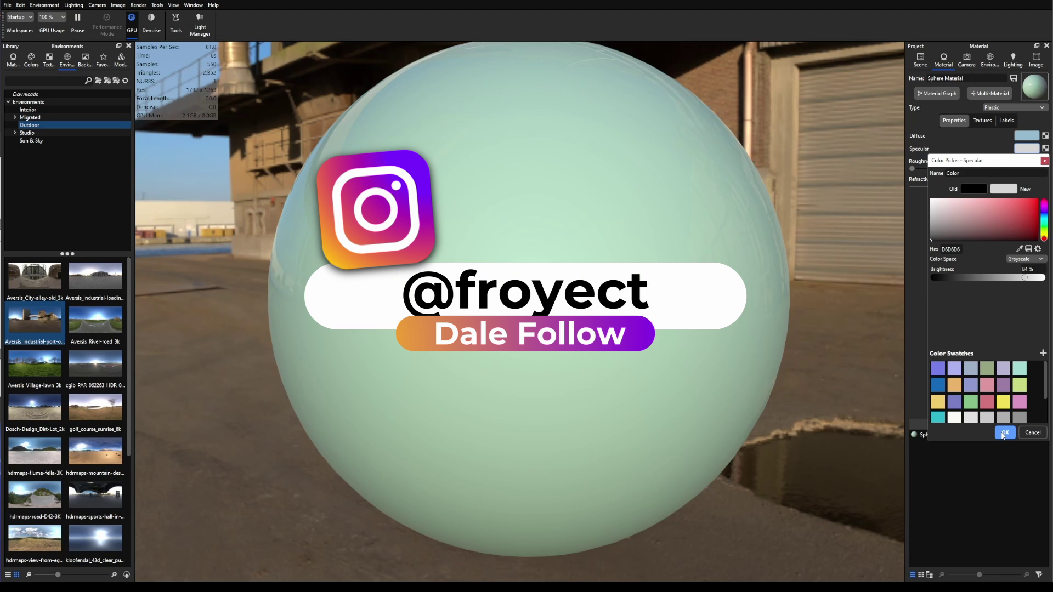
left_click_drag(1024, 277, 1047, 275)
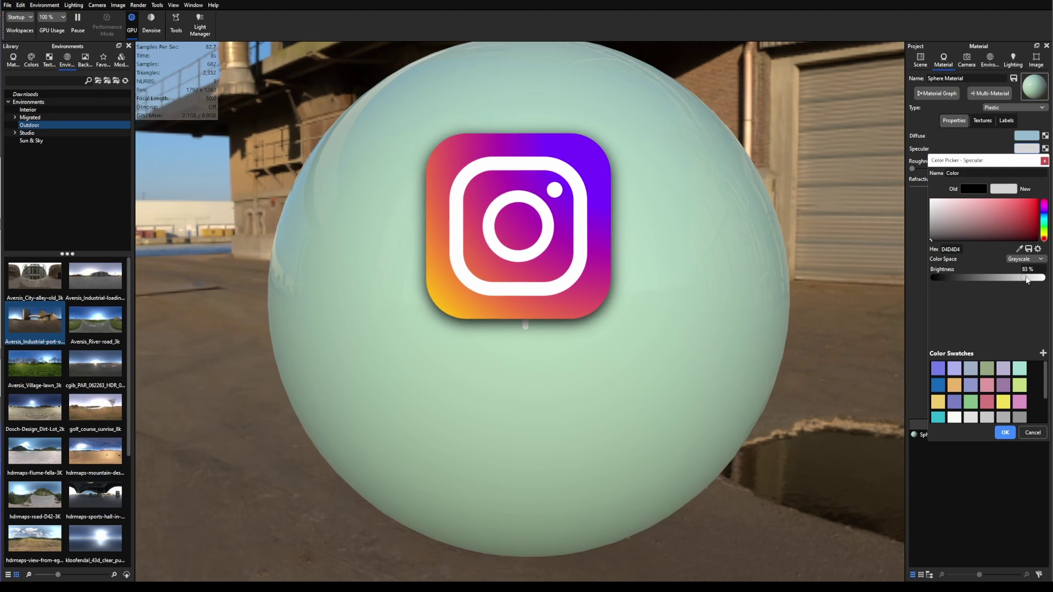
Step: Confirm the white specular and duplicate the sphere as Sphere #1
left_click(1004, 433)
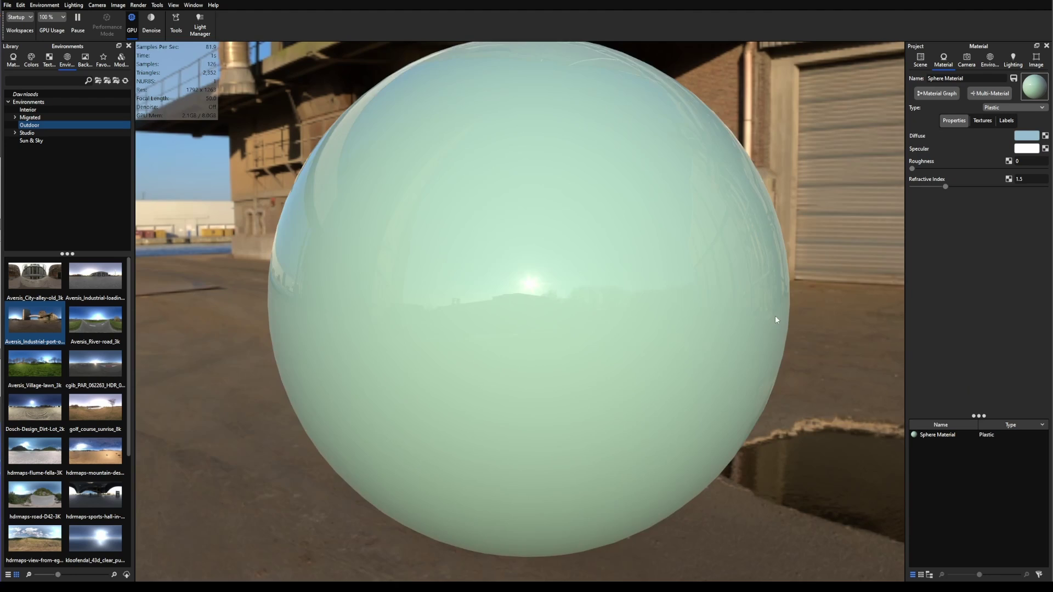
scroll(614, 279, "down", 5)
scroll(614, 278, "down", 2)
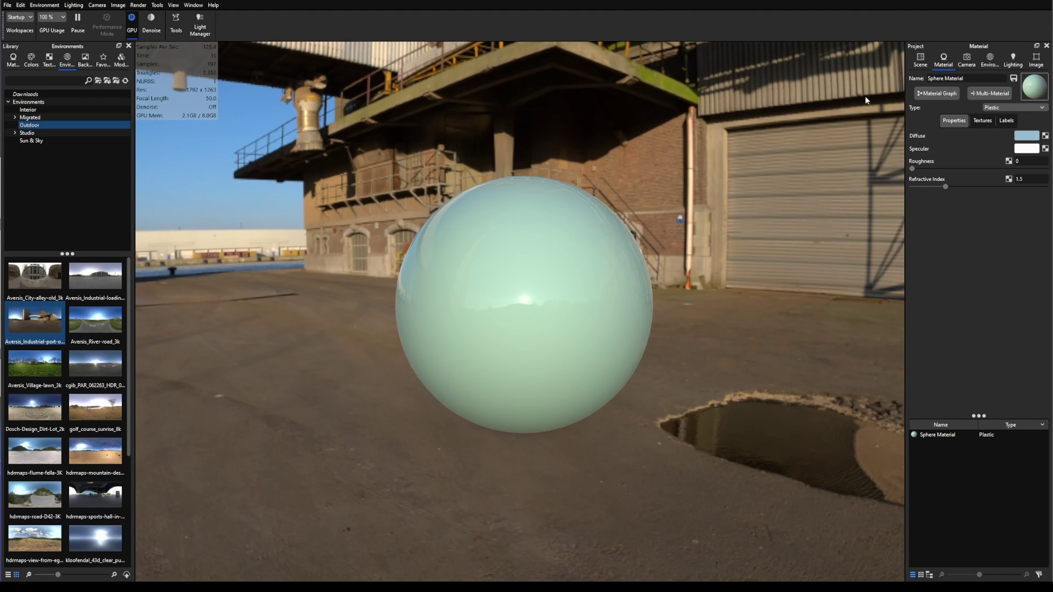
left_click(919, 59)
right_click(521, 339)
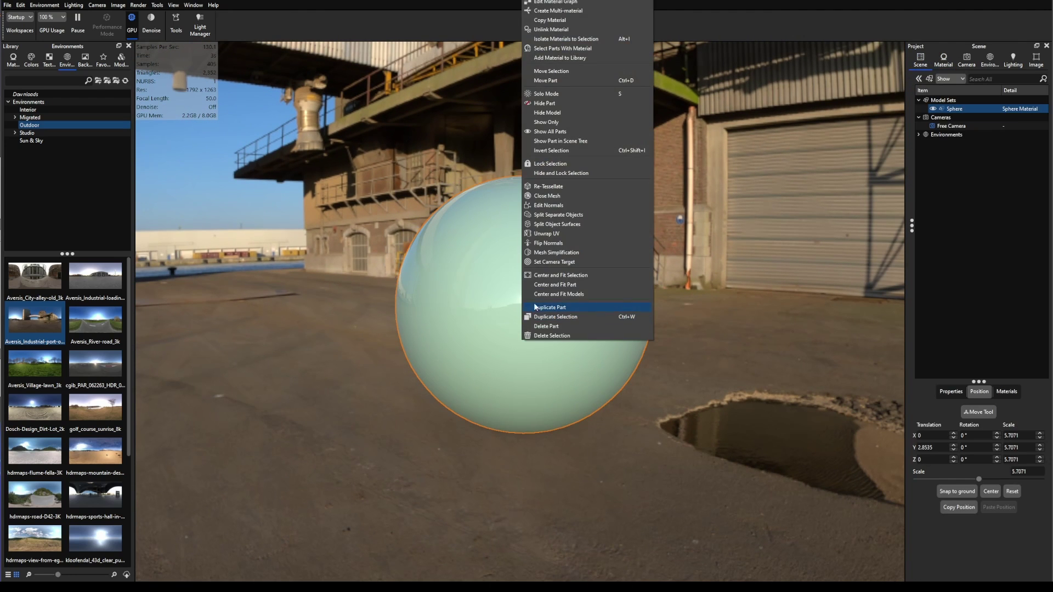
left_click(542, 307)
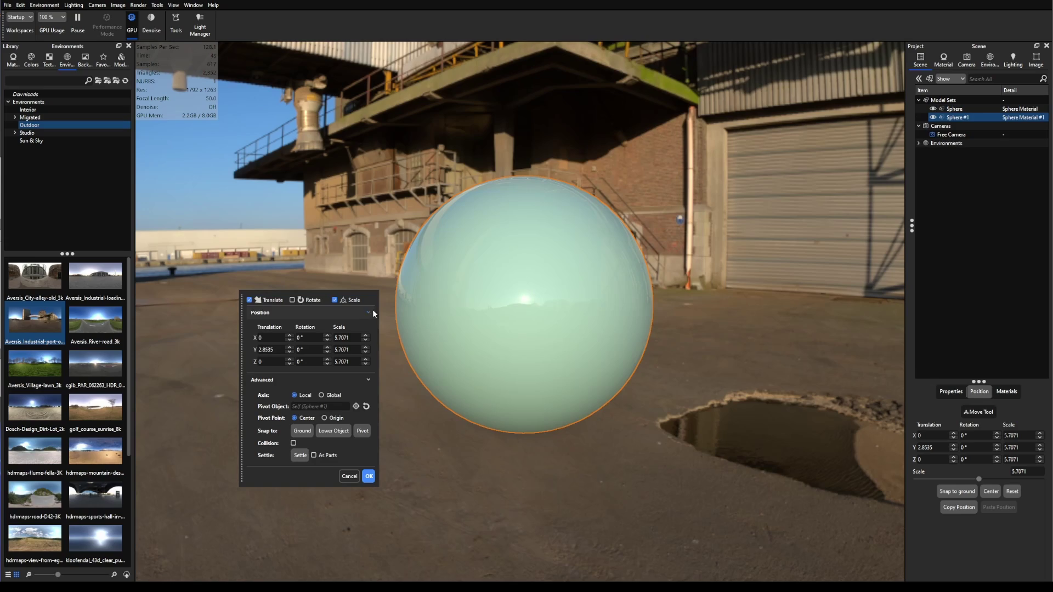
Step: Move the duplicate sphere along Z to -6.6273 beside the original
left_click_drag(738, 348, 685, 383)
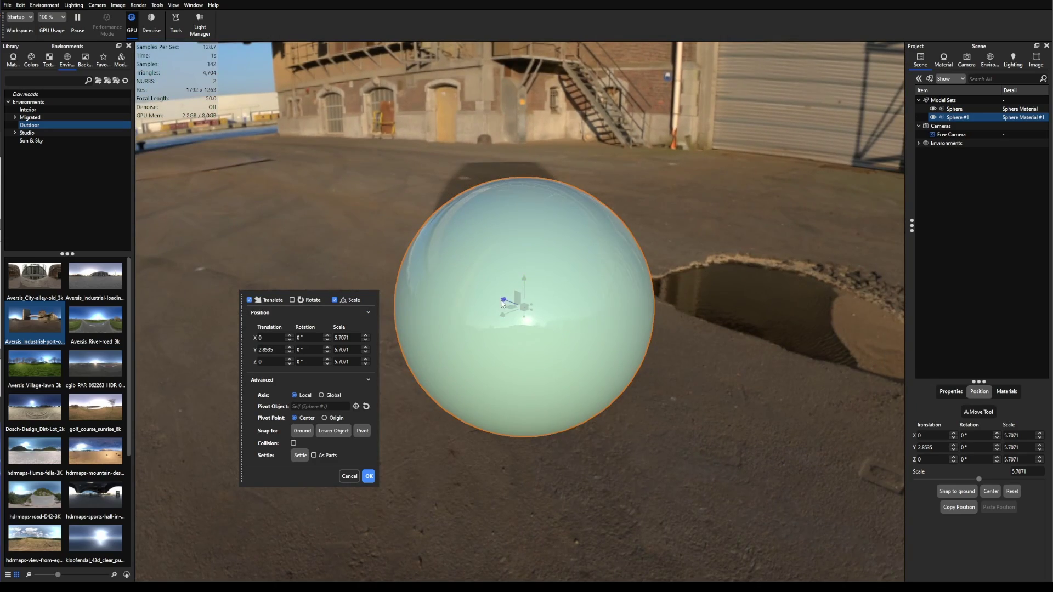
left_click_drag(502, 303, 758, 367)
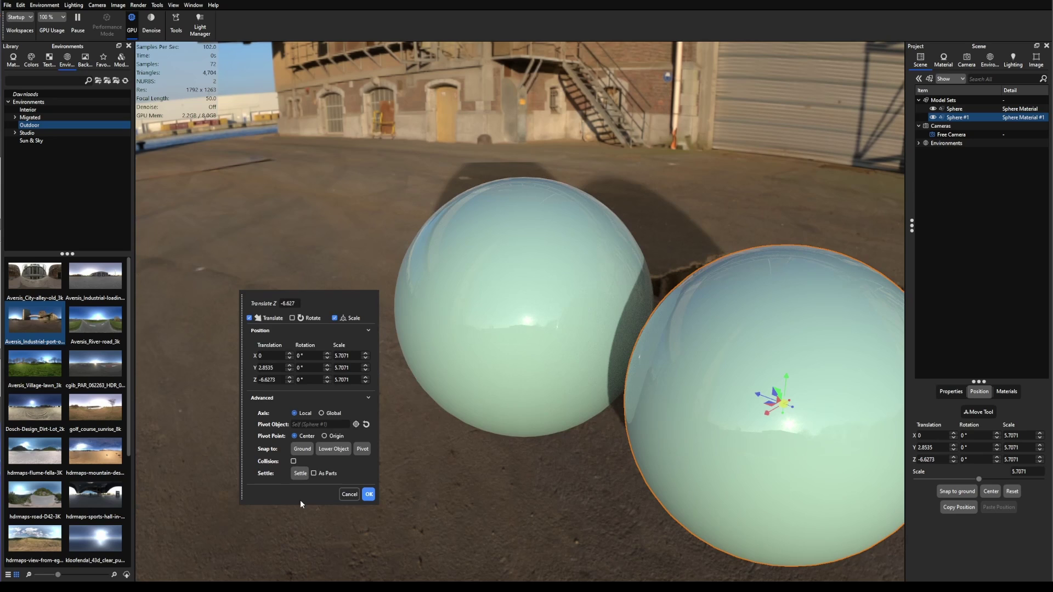
left_click(368, 495)
left_click_drag(371, 512, 687, 300)
double_click(687, 301)
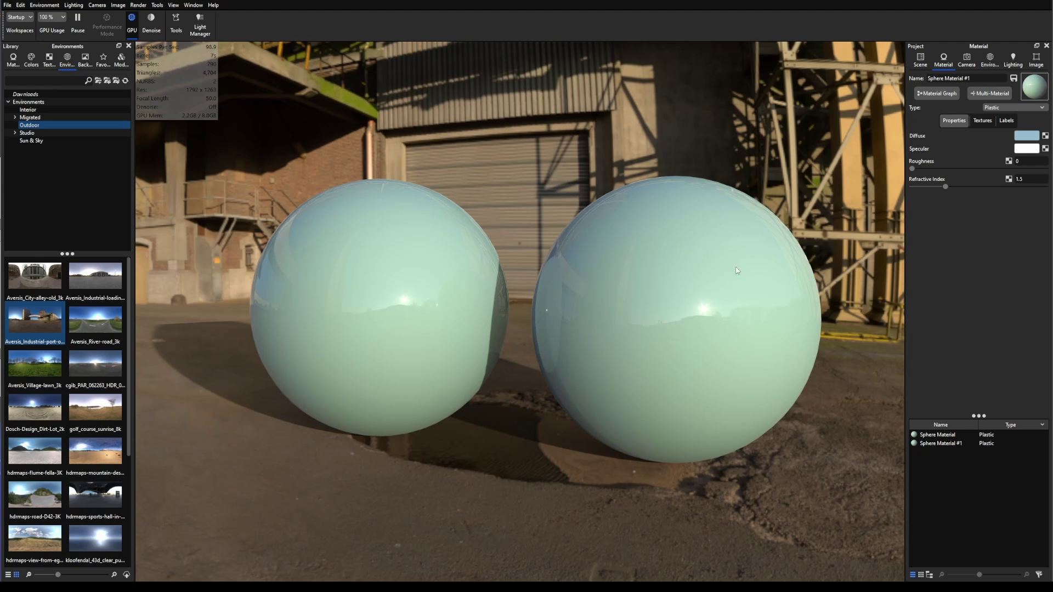
Step: Give Sphere Material #1 a black specular so the second sphere looks matte
left_click(1026, 149)
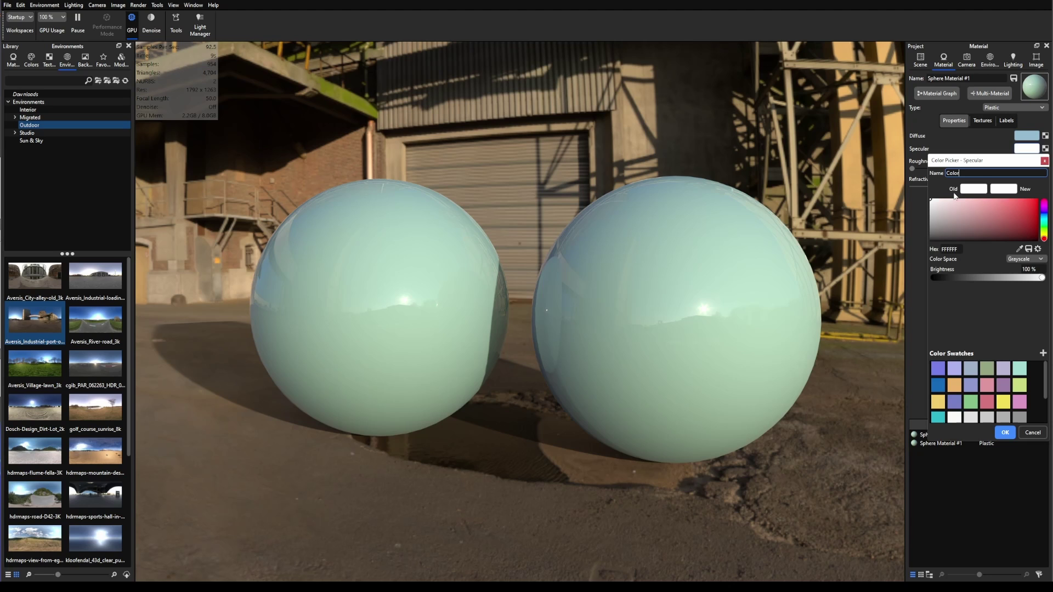
left_click(1004, 432)
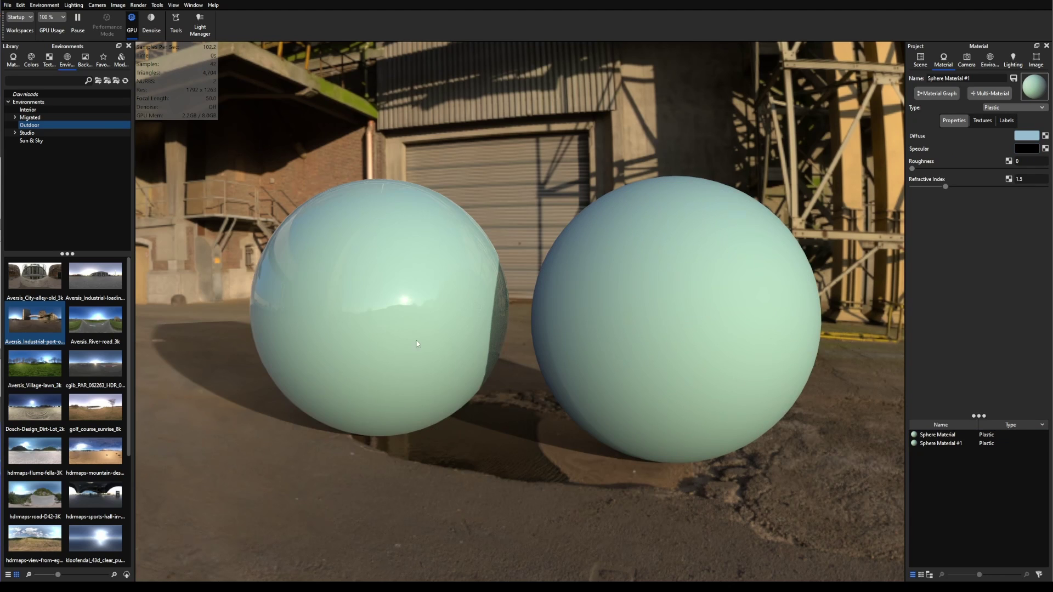
scroll(433, 334, "down", 3)
left_click_drag(433, 334, 524, 427)
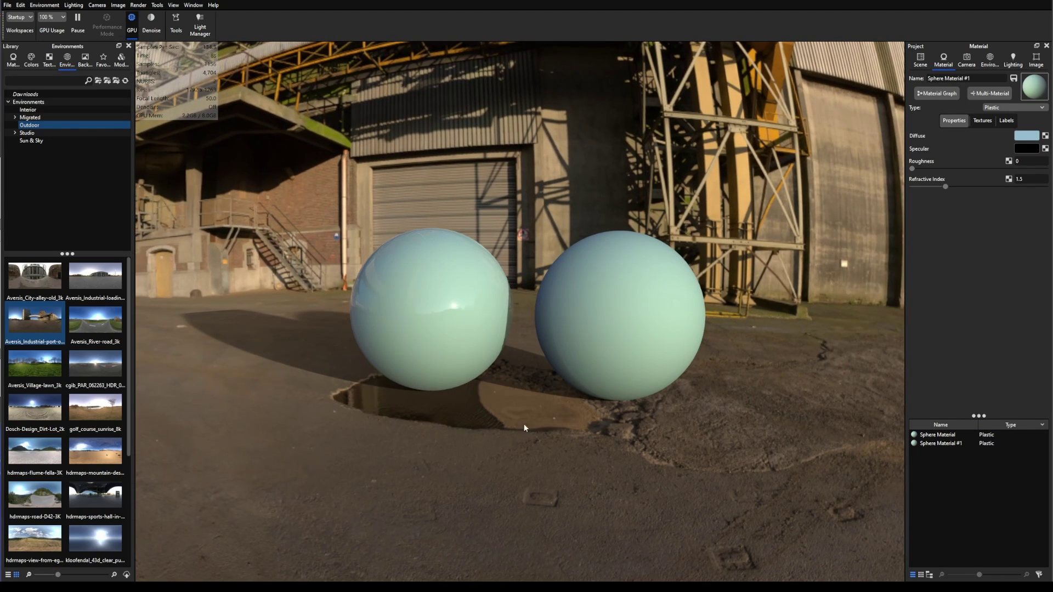
Step: Duplicate the right sphere into a third sphere at Z -12.5546 with Sphere Material #2
left_click(919, 61)
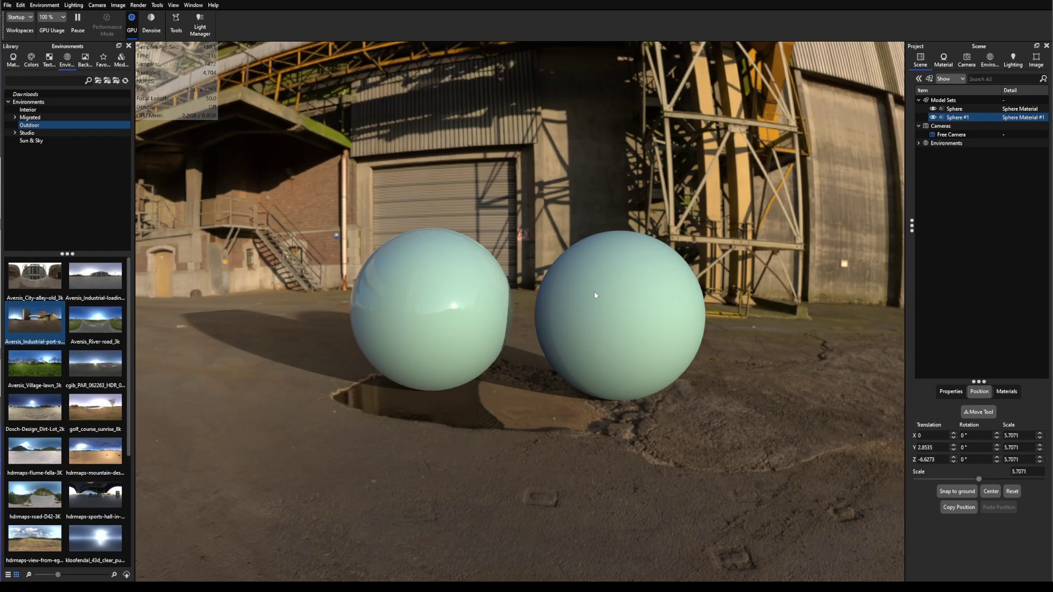
left_click(626, 340)
right_click(626, 340)
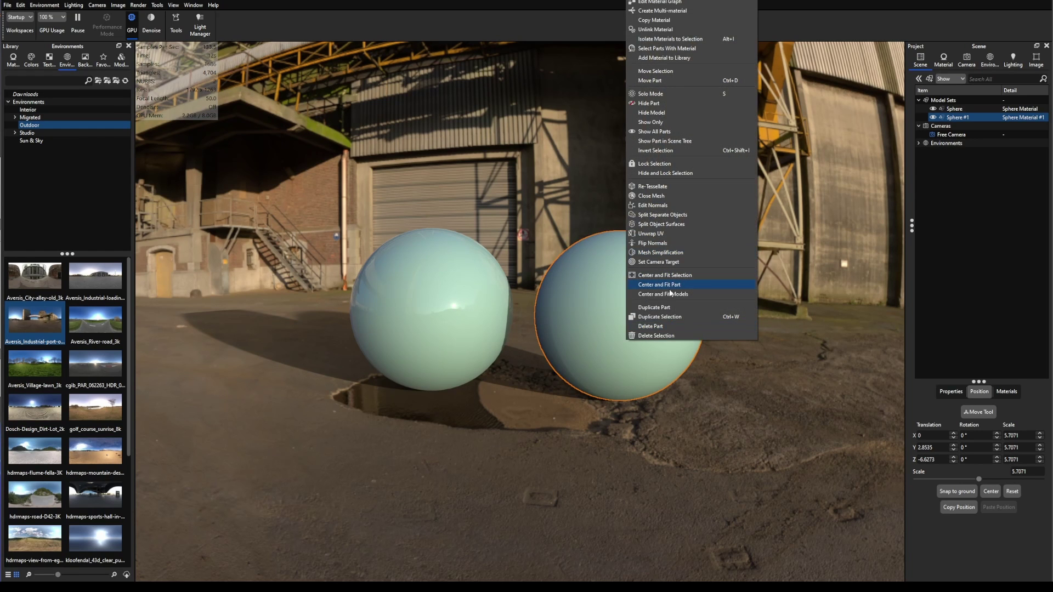
left_click(664, 320)
left_click_drag(587, 312, 765, 313)
left_click_drag(699, 446, 350, 472)
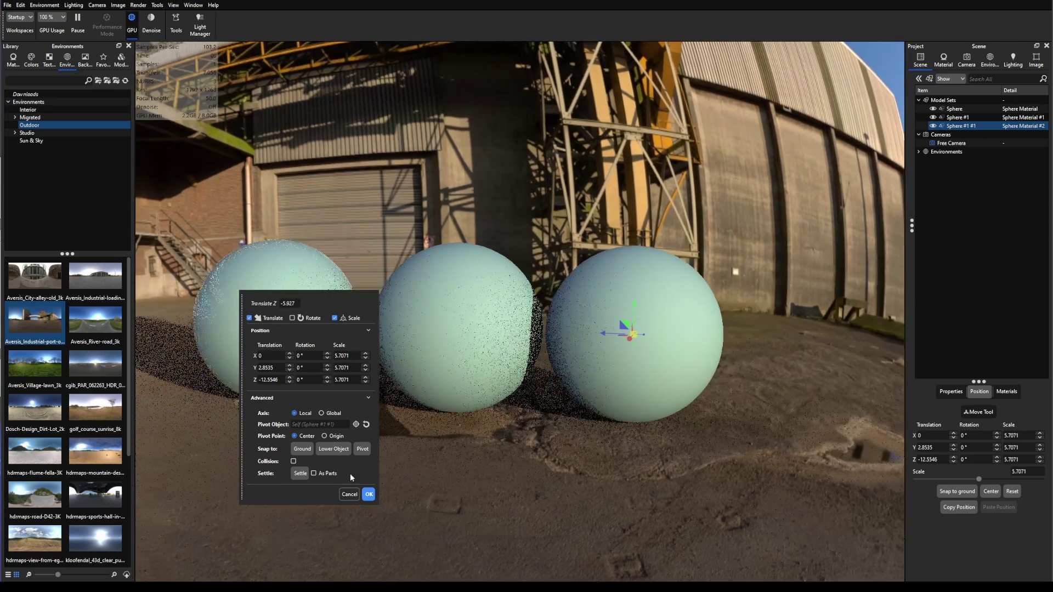
left_click(368, 495)
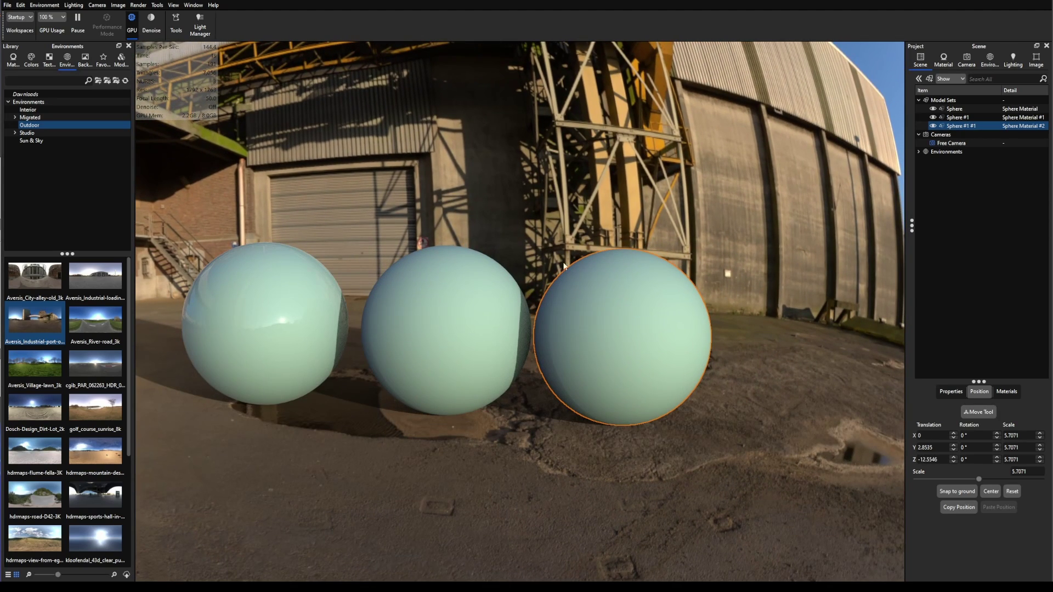
double_click(648, 313)
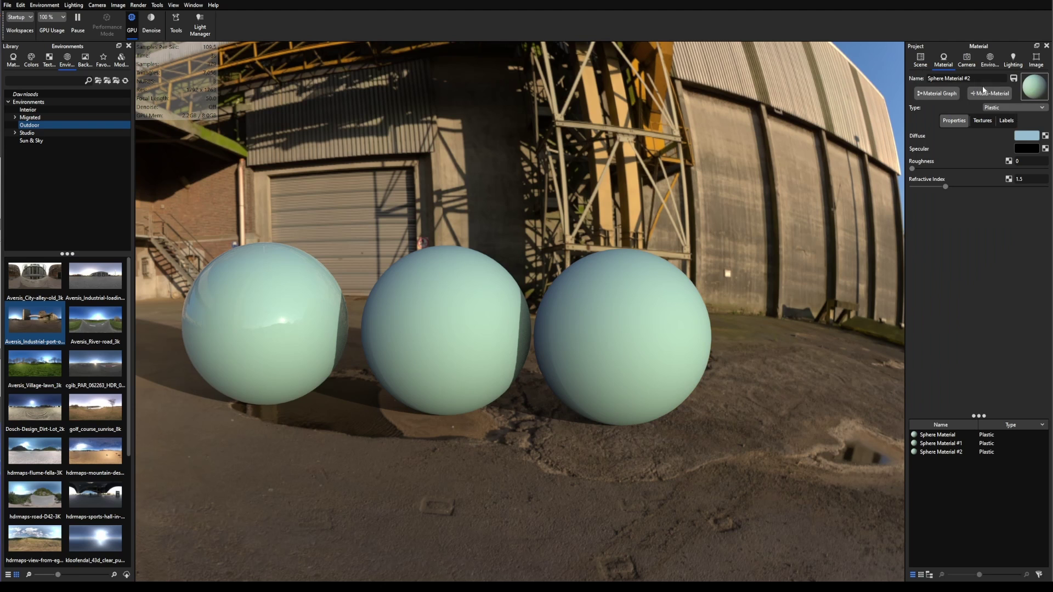
Step: Increase the environment size from 25 to 200 and open Sphere Material #2 for editing
scroll(705, 274, "down", 10)
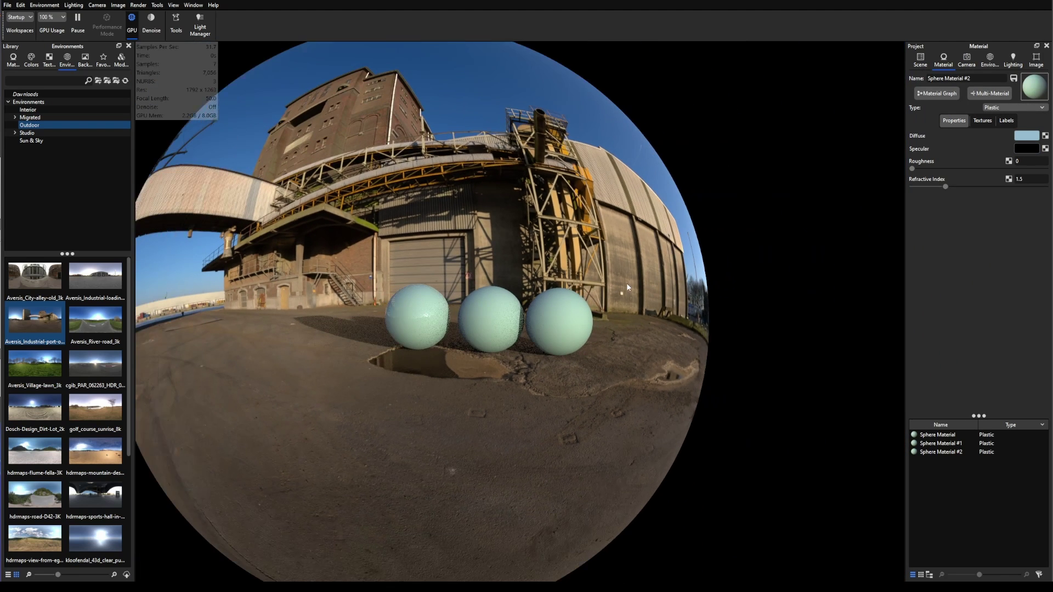
scroll(628, 286, "down", 2)
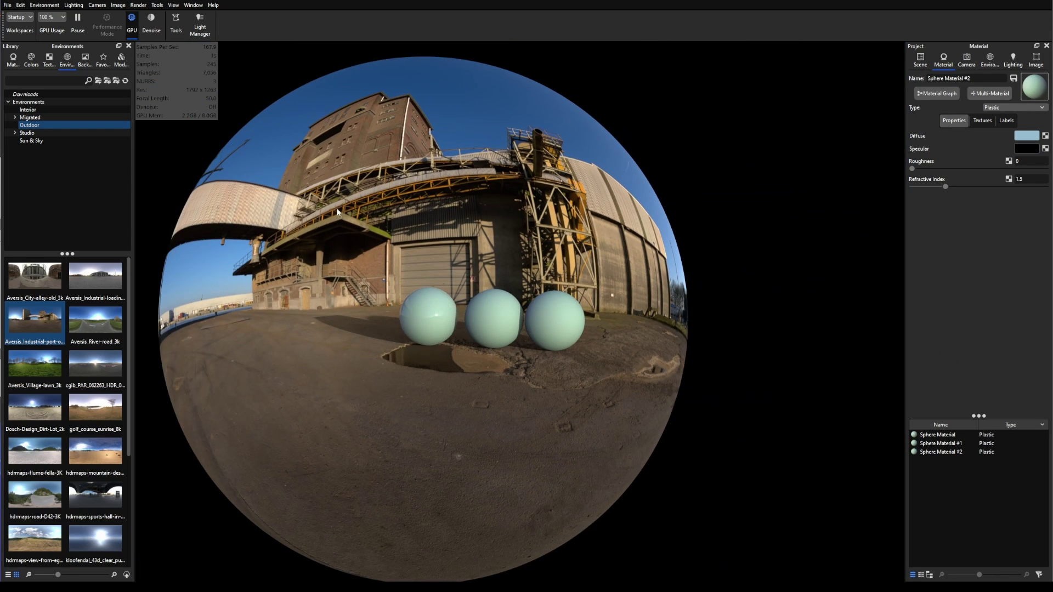
left_click(989, 59)
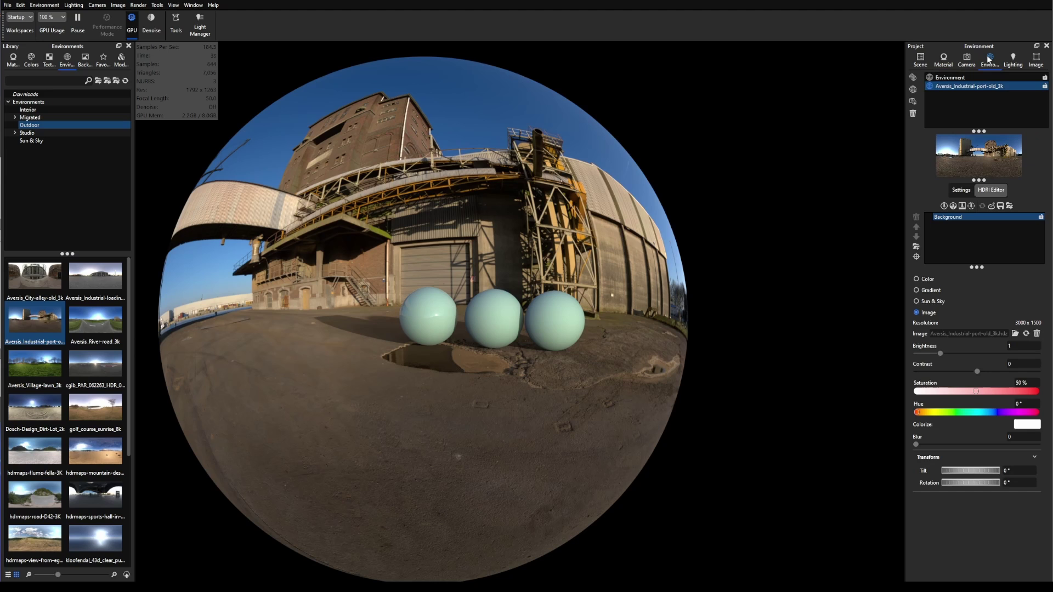
left_click(962, 190)
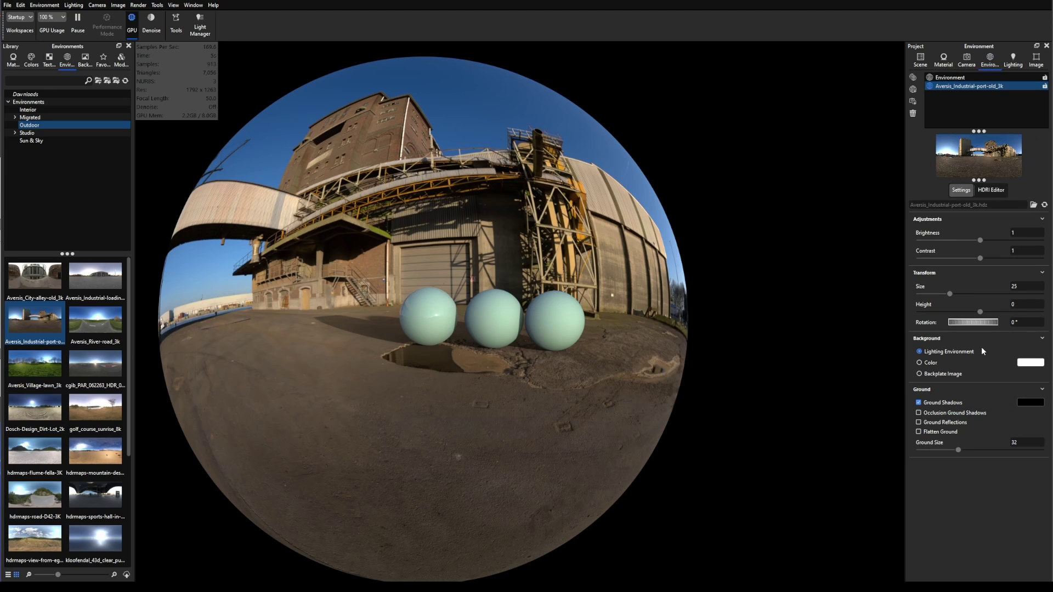
left_click(1021, 285)
type("200")
key("Return")
scroll(692, 349, "up", 3)
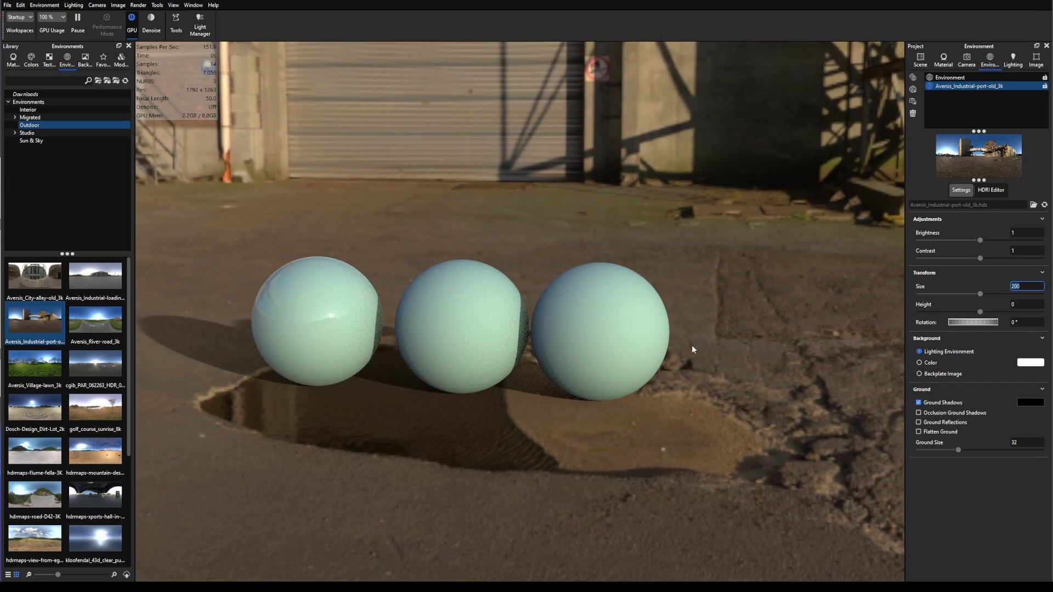
double_click(632, 342)
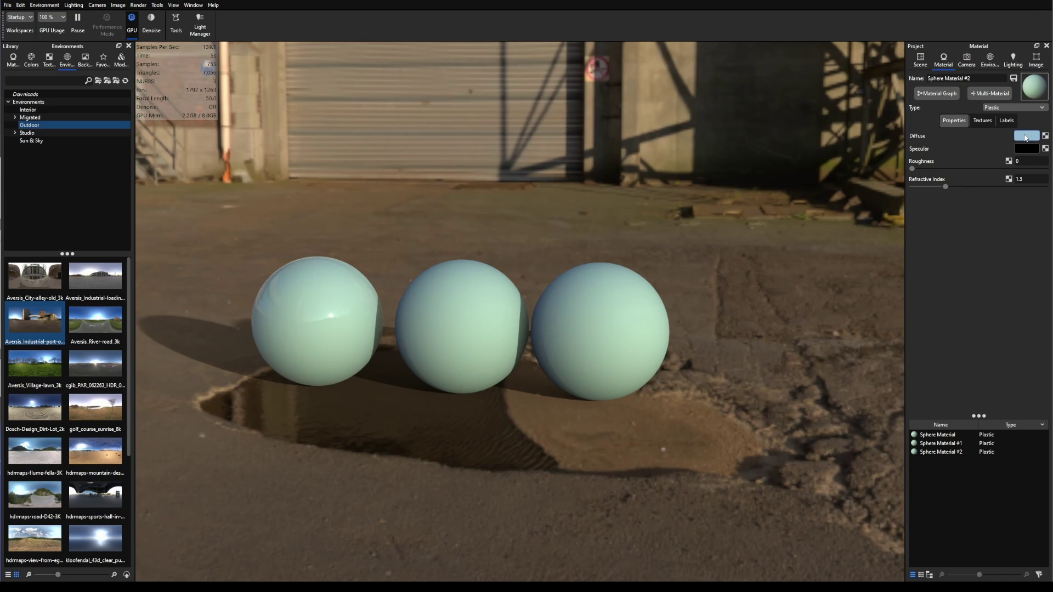
Step: Set Sphere Material #2's specular colour to white
left_click(1025, 149)
left_click(959, 217)
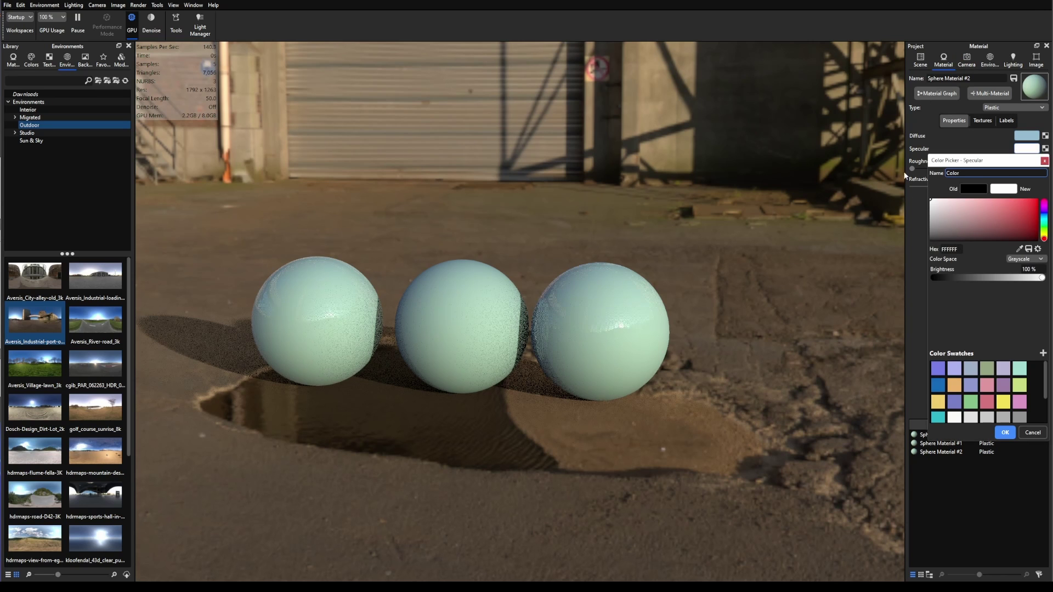
left_click(1004, 432)
Step: Hide the Library panel so the render fills the window width
scroll(657, 333, "up", 5)
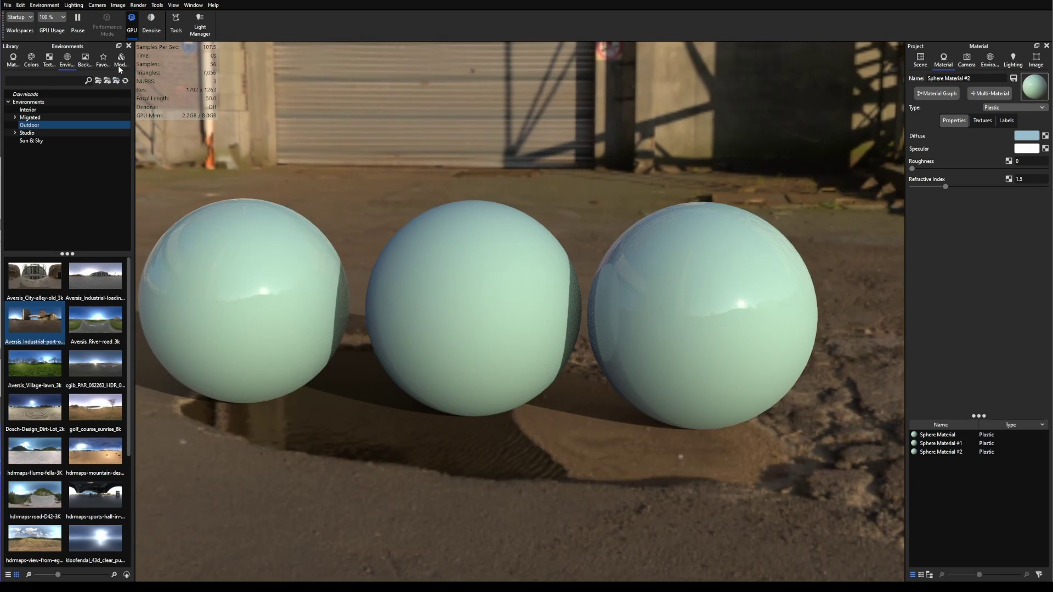
left_click(129, 46)
scroll(721, 314, "down", 3)
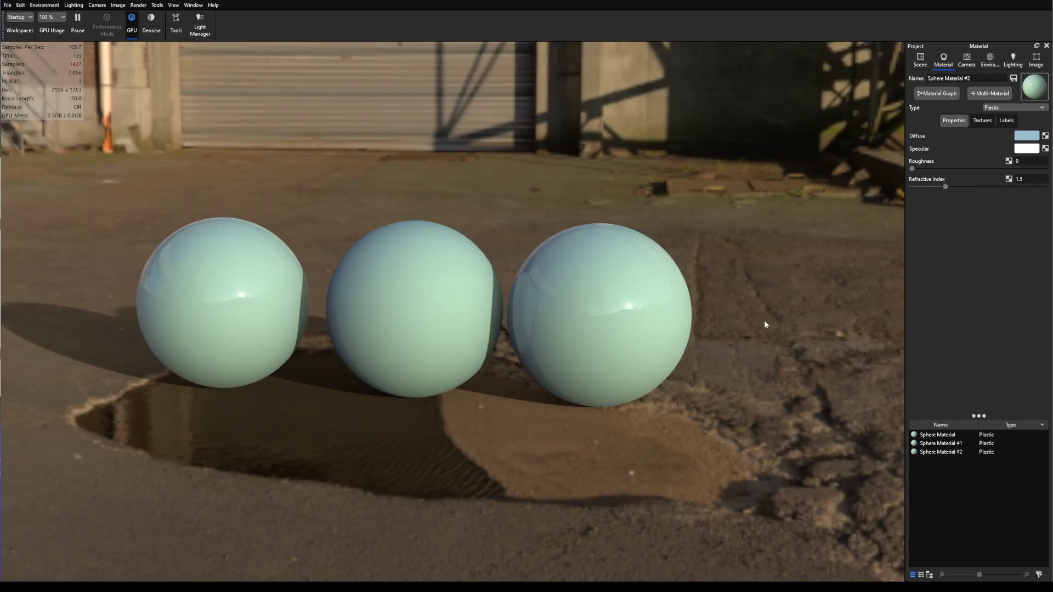
Step: Orbit and zoom the camera to bring the staircase into view
mouse_move(766, 325)
left_mouse_down()
mouse_move(640, 324)
mouse_move(751, 319)
mouse_move(756, 329)
left_mouse_up()
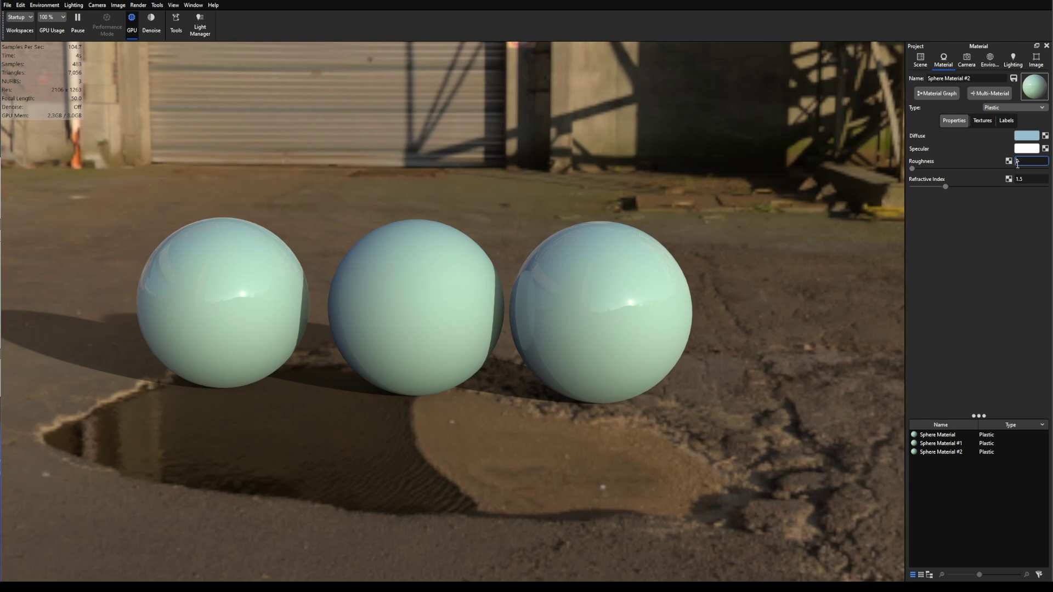
scroll(735, 311, "up", 3)
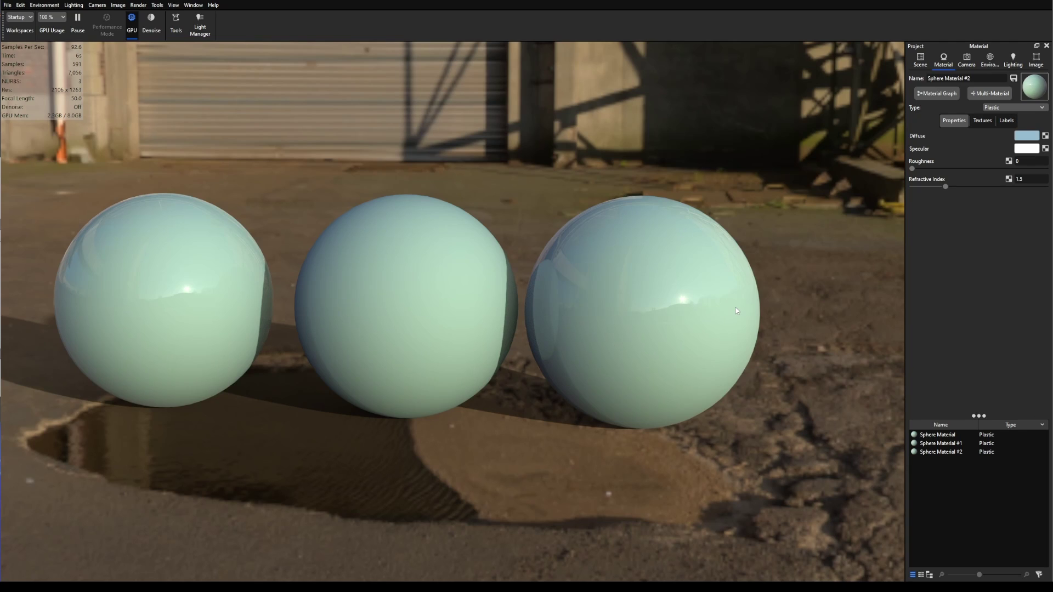
left_click_drag(774, 284, 733, 310)
scroll(682, 291, "up", 3)
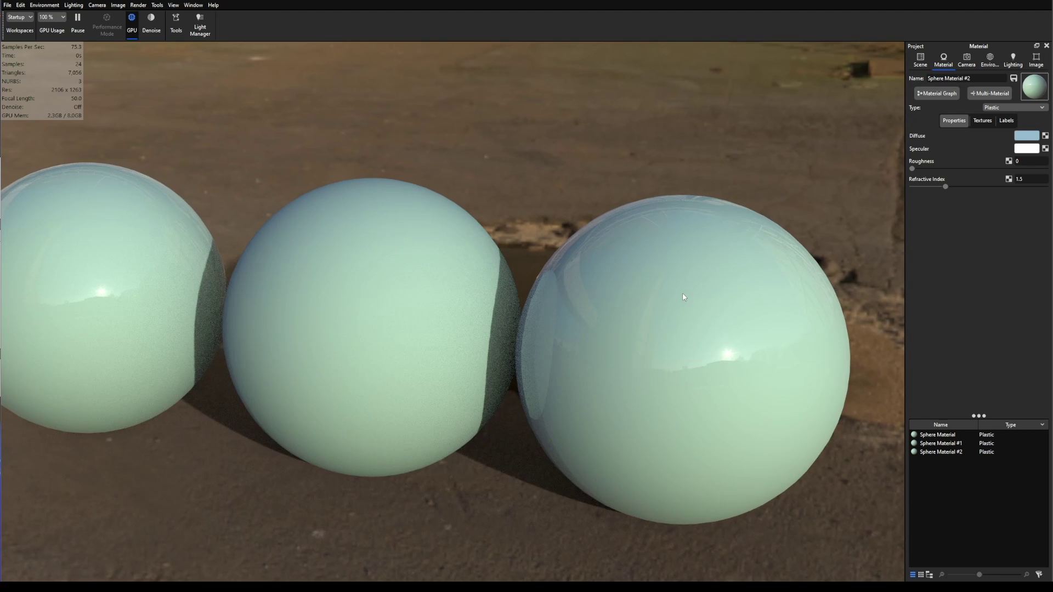
scroll(683, 295, "down", 5)
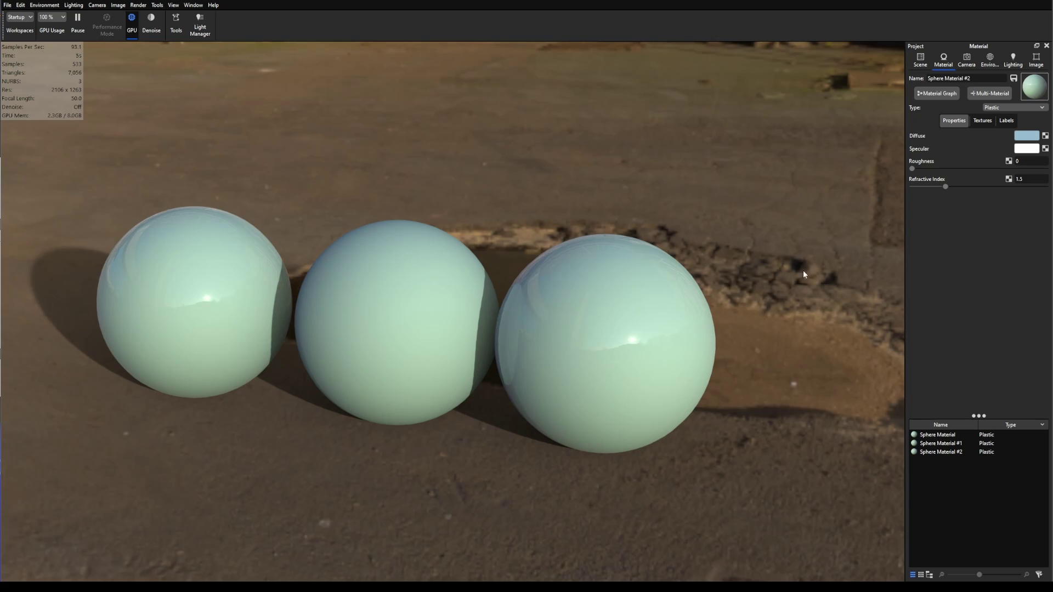
Step: Rotate the HDRI so the garage door sits behind the spheres, puddle in front
left_click_drag(798, 277, 767, 393, "ctrl")
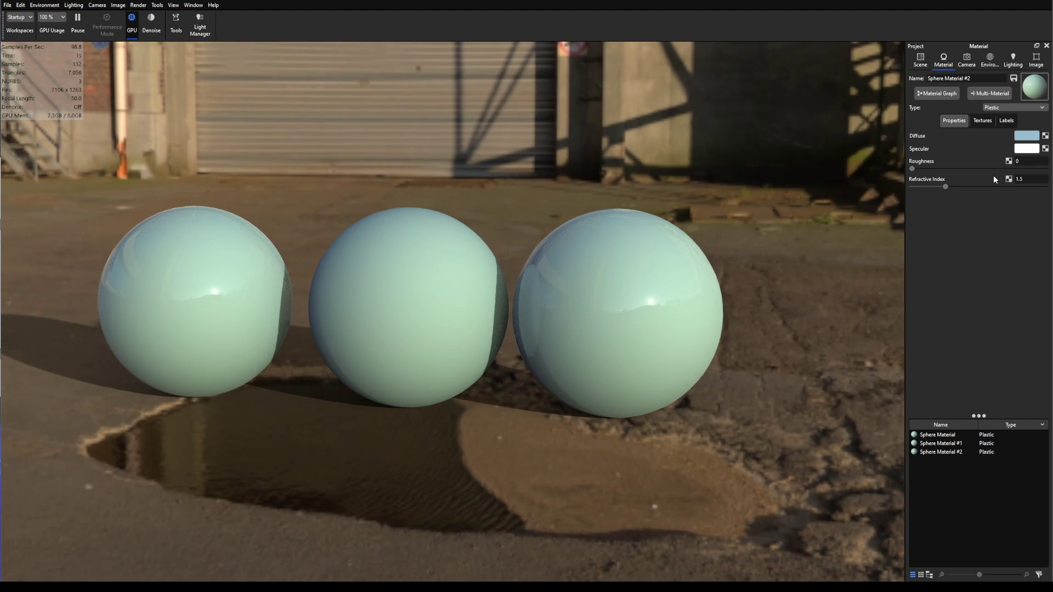
mouse_move(745, 336)
left_mouse_down("ctrl")
mouse_move(724, 333)
mouse_move(751, 329)
left_mouse_up("ctrl")
scroll(680, 281, "up", 3)
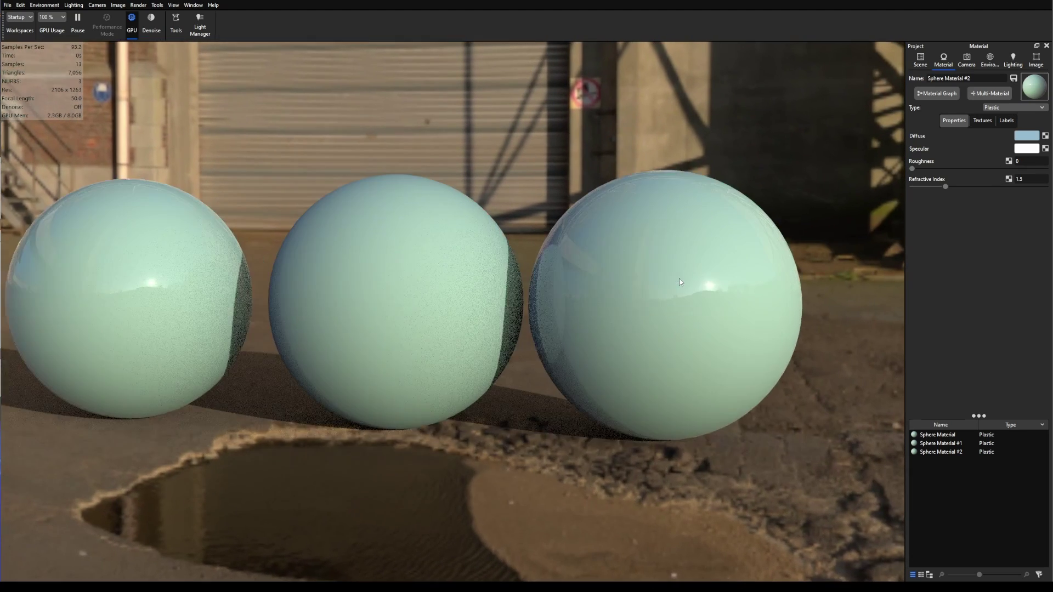
scroll(680, 282, "down", 4)
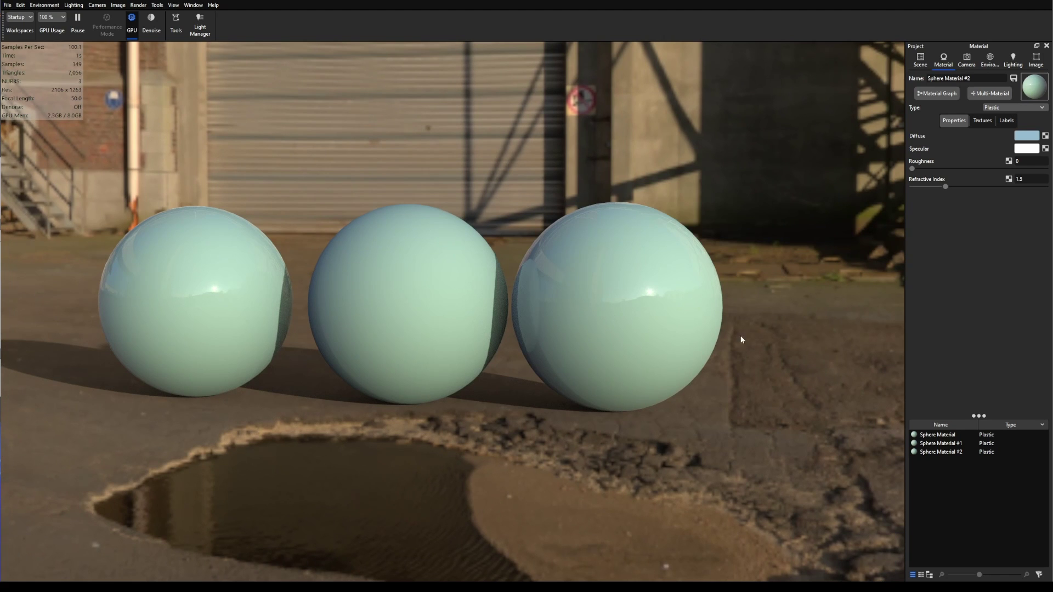
left_click_drag(741, 337, 639, 282, "ctrl")
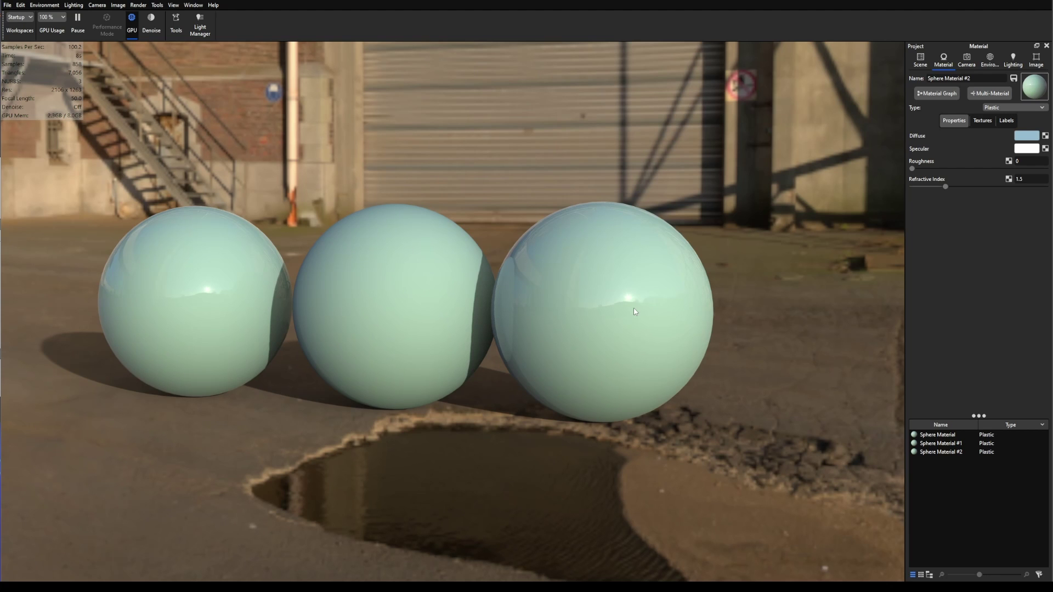
Step: Orbit toward the background and nudge Sphere Material #2's roughness up to 0.0162
scroll(634, 311, "up", 8)
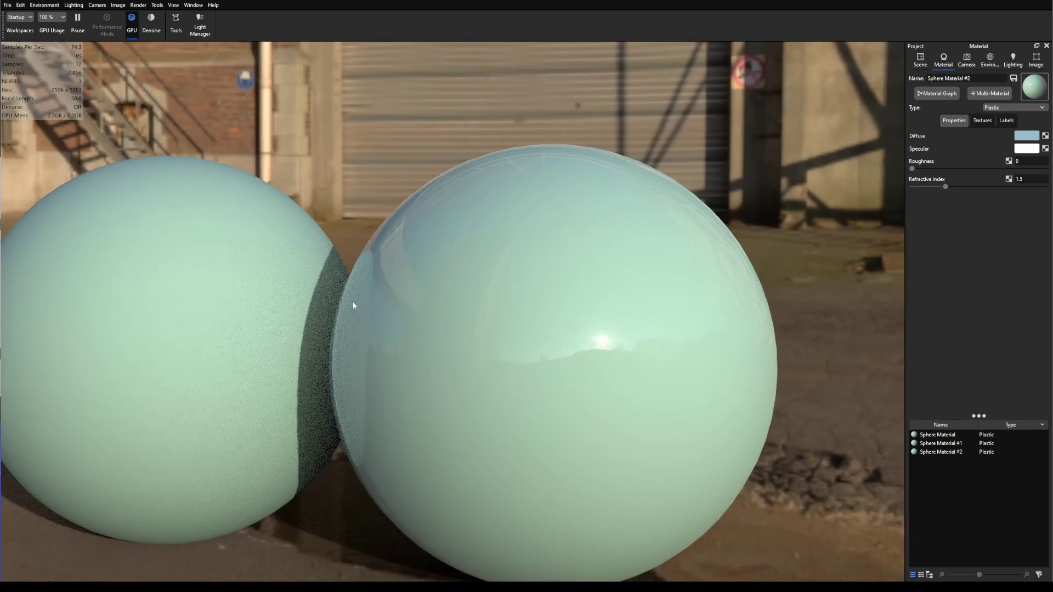
left_click_drag(382, 267, 669, 343)
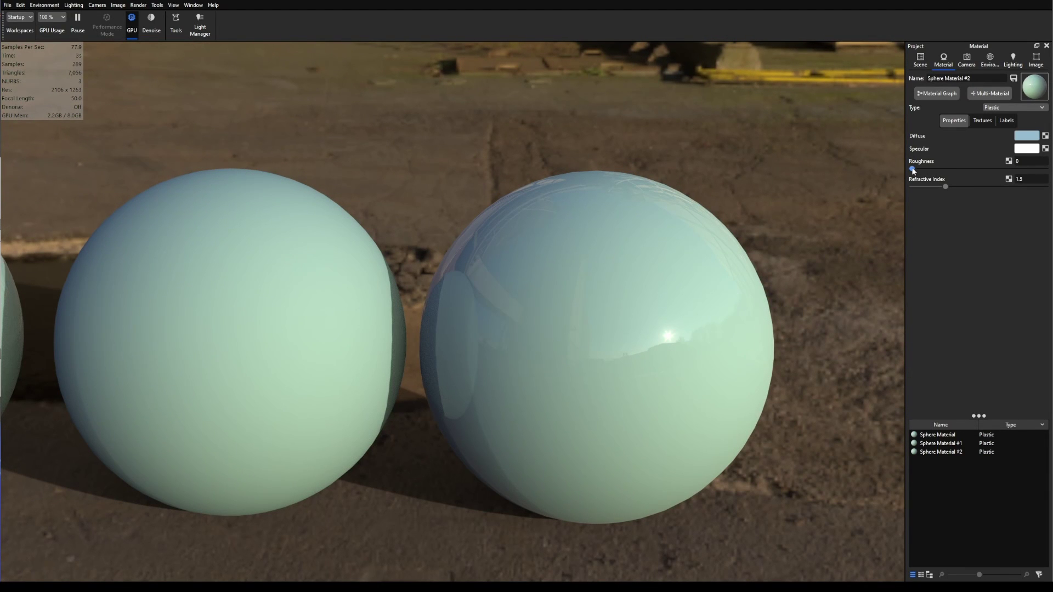
left_click_drag(913, 170, 965, 169)
Step: Type 005 as Sphere Material #2's roughness value and orbit toward the warehouse wall
left_click(1039, 161)
type("016200162005")
key("Return")
left_click_drag(607, 439, 446, 266)
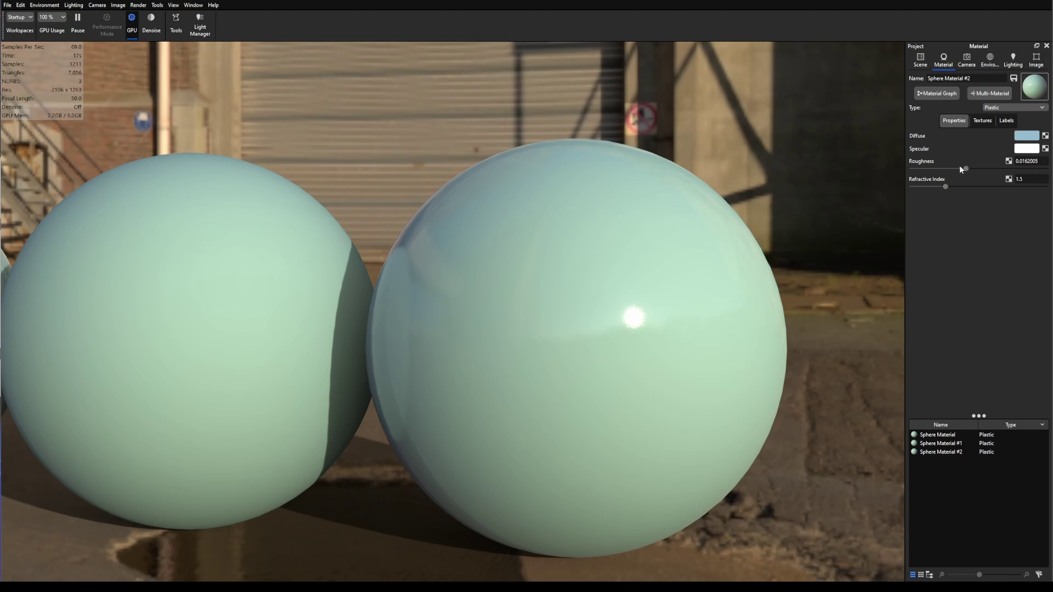
Step: Try roughness around 0.025–0.029 while orbiting, then return roughness to 0
left_click_drag(964, 169, 998, 169)
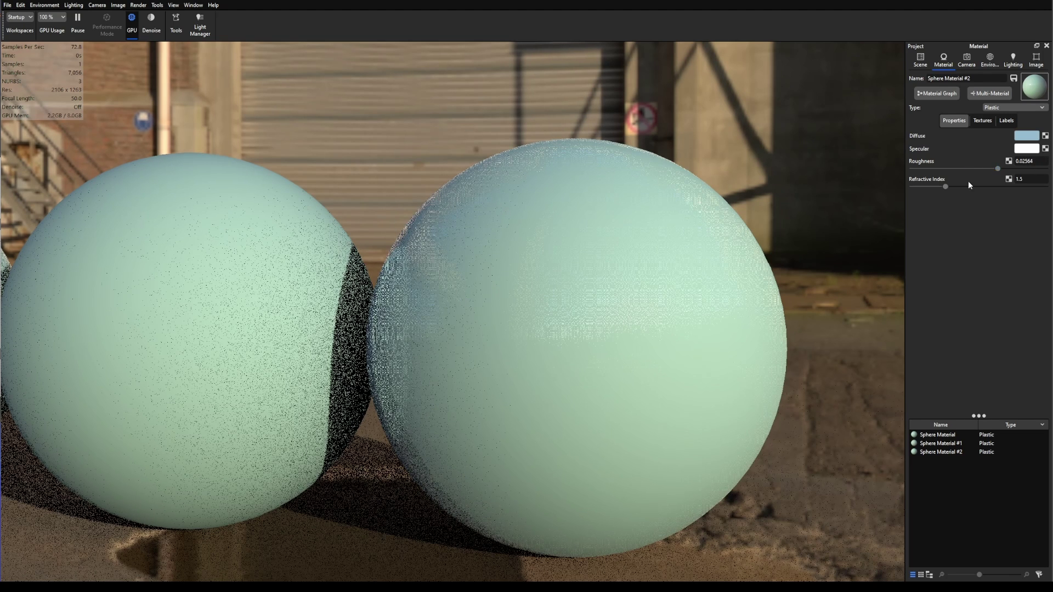
left_click_drag(546, 304, 627, 317)
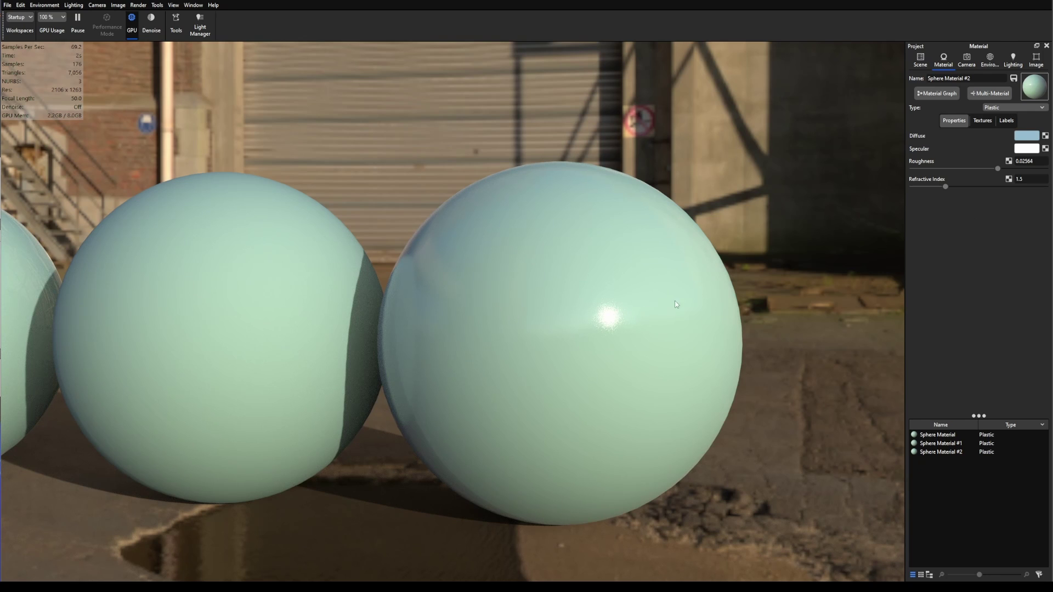
scroll(672, 306, "down", 2)
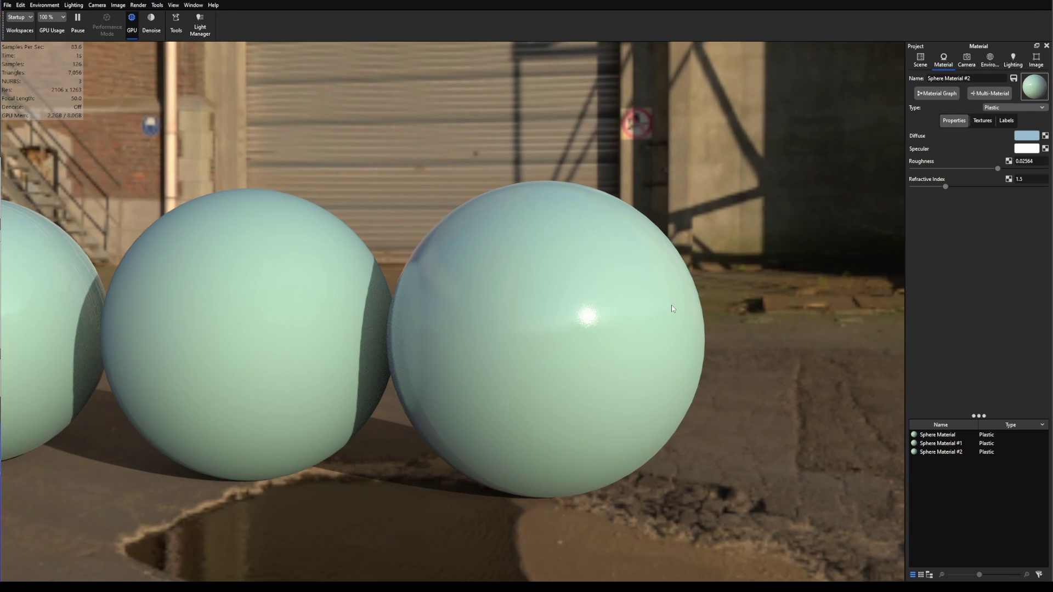
scroll(597, 328, "up", 3)
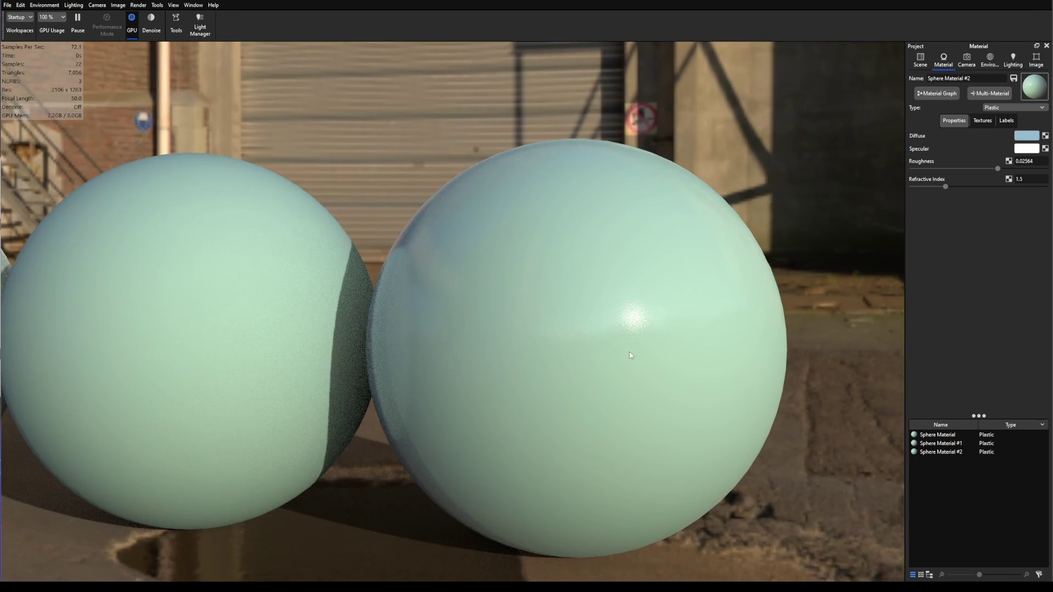
scroll(616, 376, "down", 5)
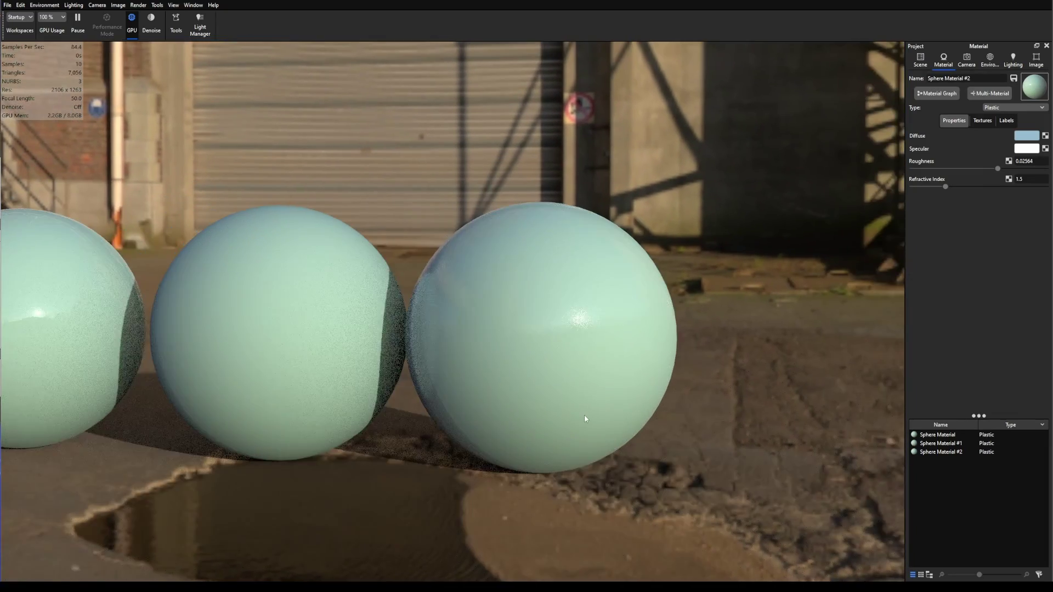
left_click_drag(585, 416, 578, 417)
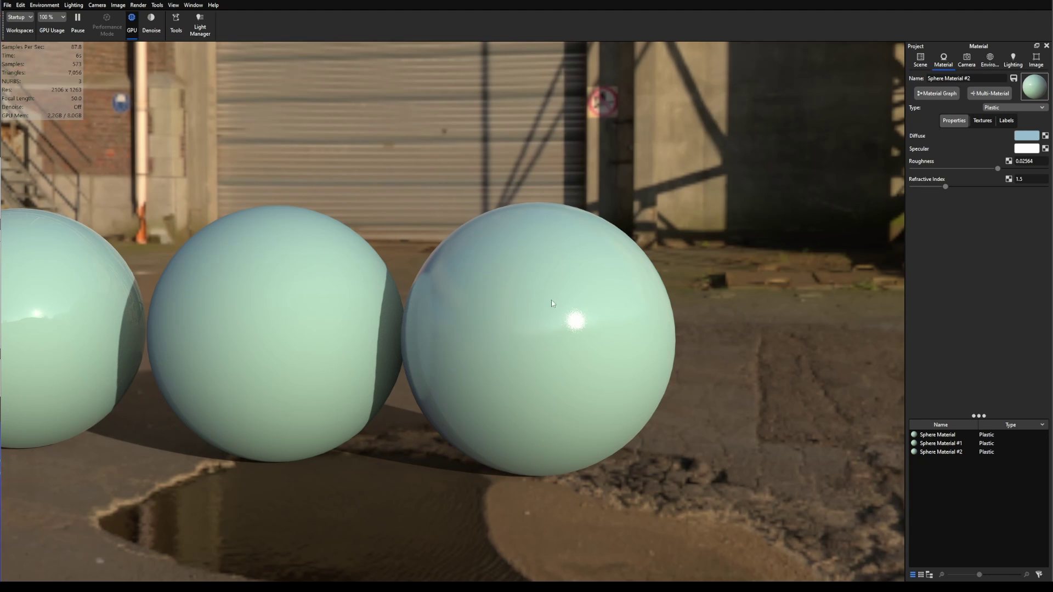
scroll(592, 329, "up", 2)
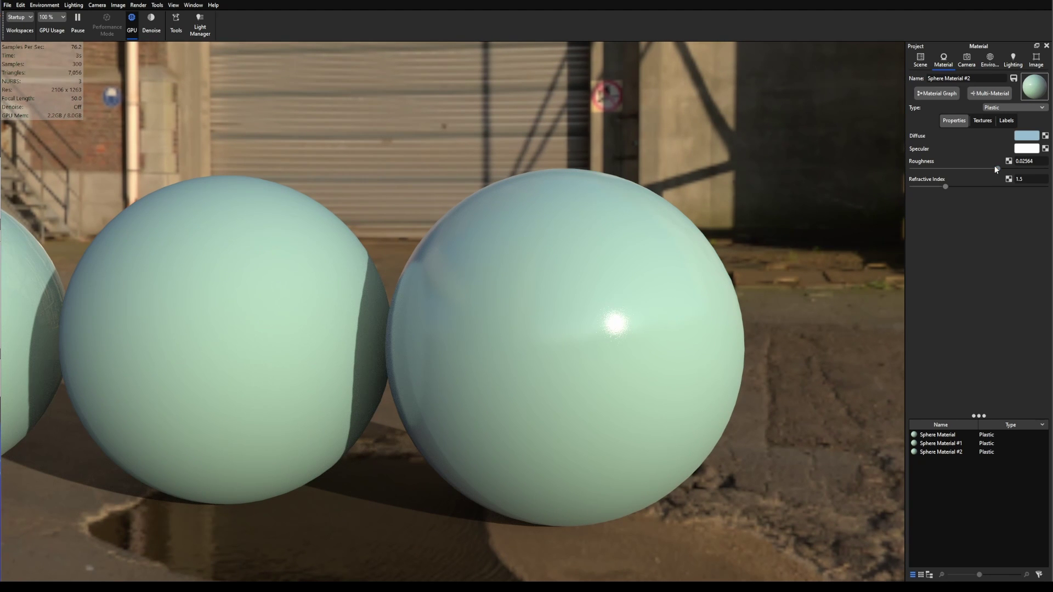
left_click_drag(997, 170, 903, 174)
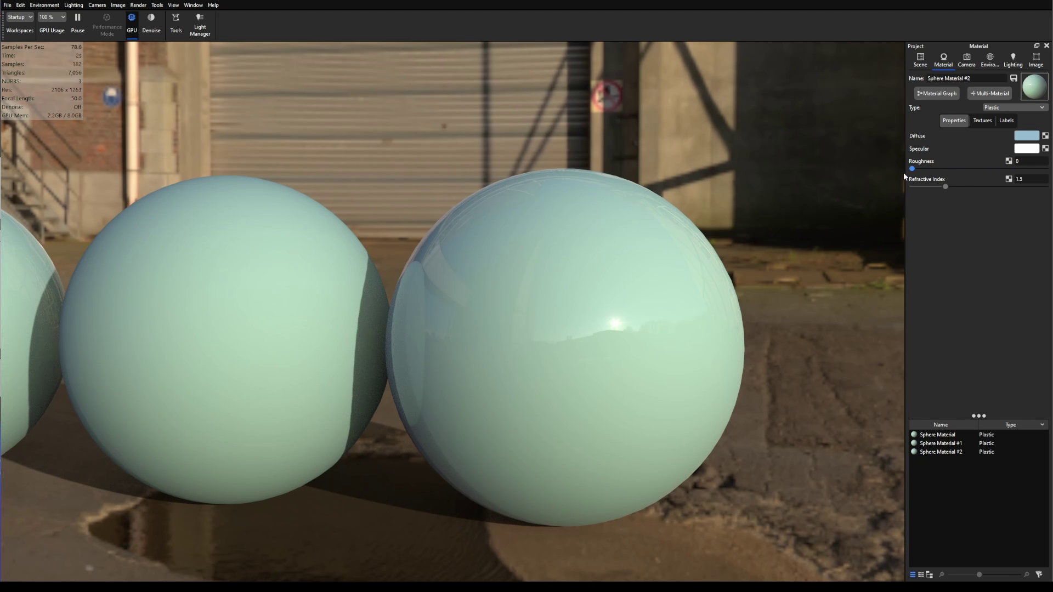
left_click_drag(904, 175, 939, 175)
left_click_drag(939, 175, 943, 174)
left_click(1041, 162)
type("0")
scroll(708, 363, "down", 5)
left_click_drag(703, 364, 615, 453)
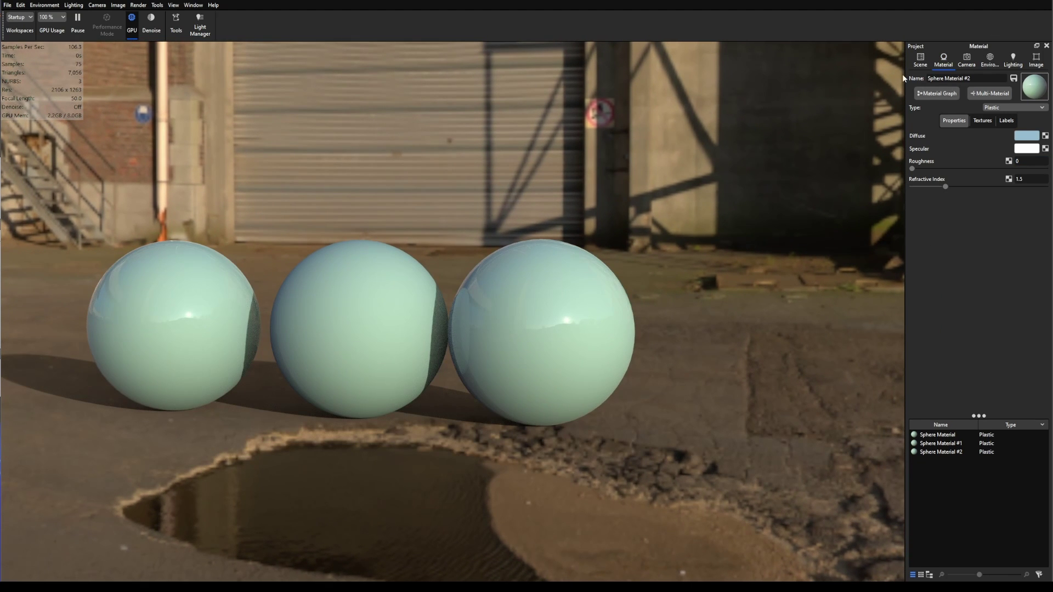
Step: Duplicate the third sphere, move the copy right of the row, and open its Sphere Material #3
left_click(920, 59)
left_click(543, 343)
right_click(557, 333)
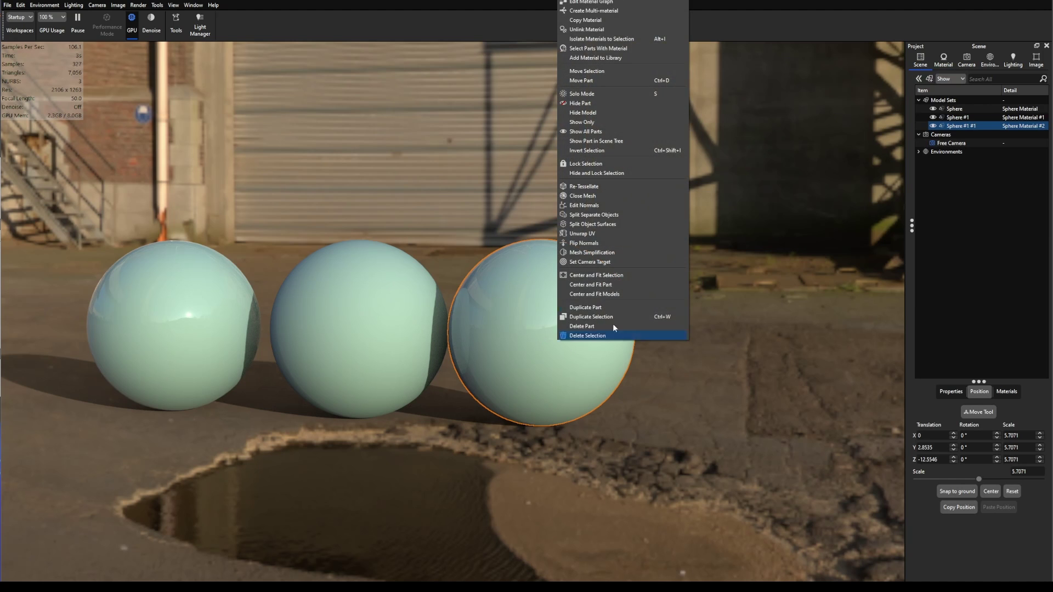
left_click(606, 314)
left_click_drag(551, 352, 710, 343)
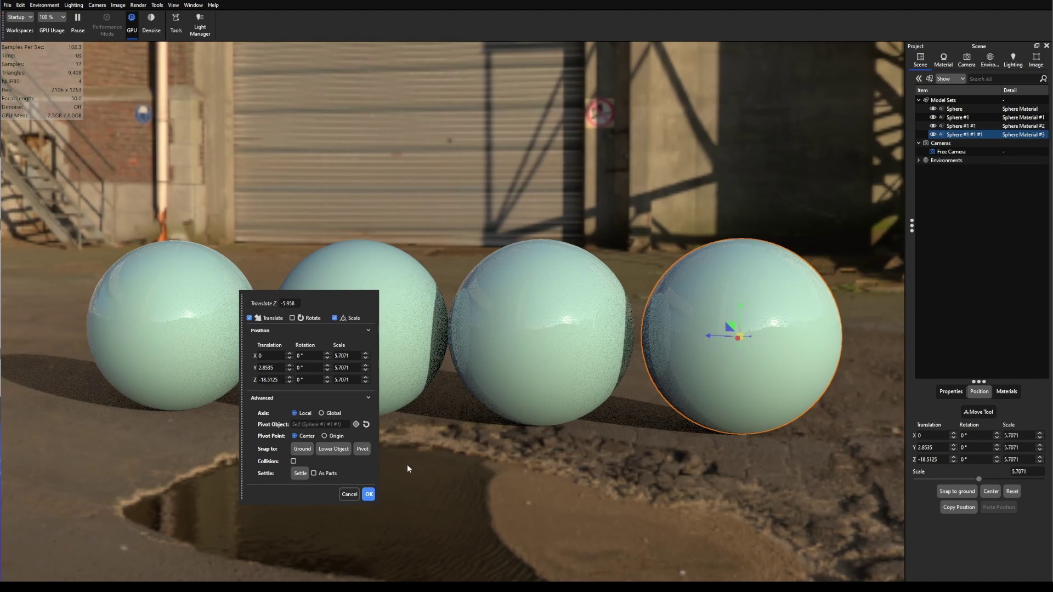
left_click(368, 493)
double_click(1021, 135)
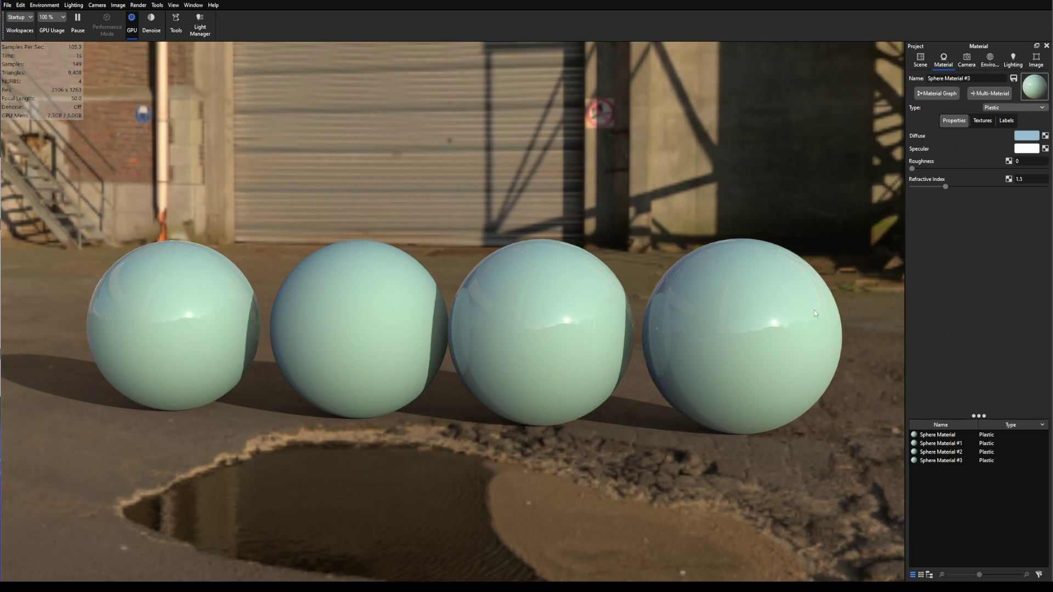
left_click(1028, 161)
Step: Set Sphere Material #3's roughness to 0.1 and pan the view to frame the spheres
type("1")
key("Return")
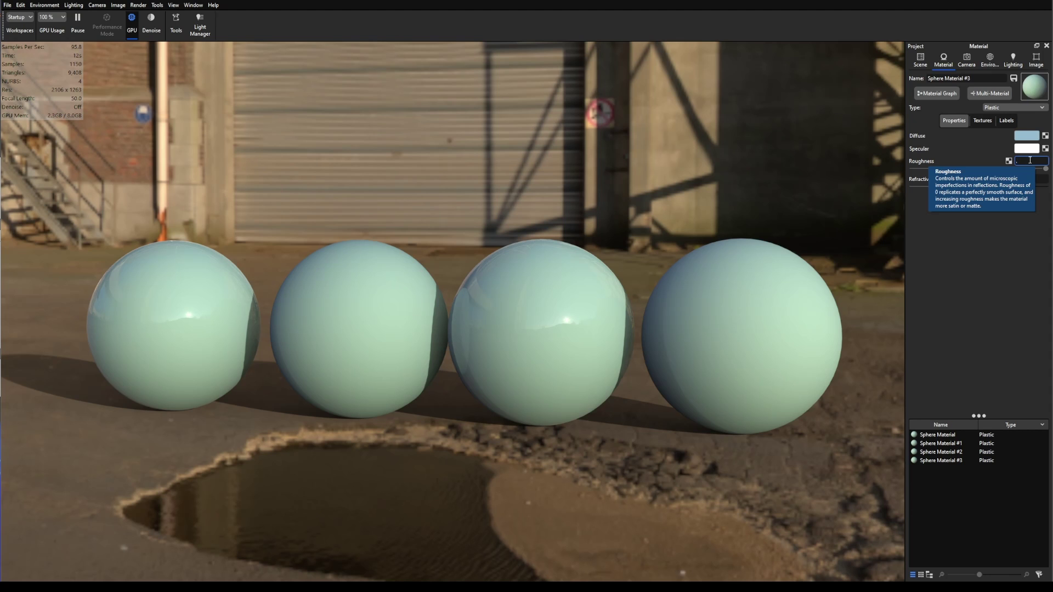
key("Return")
middle_click_drag(765, 416, 688, 416)
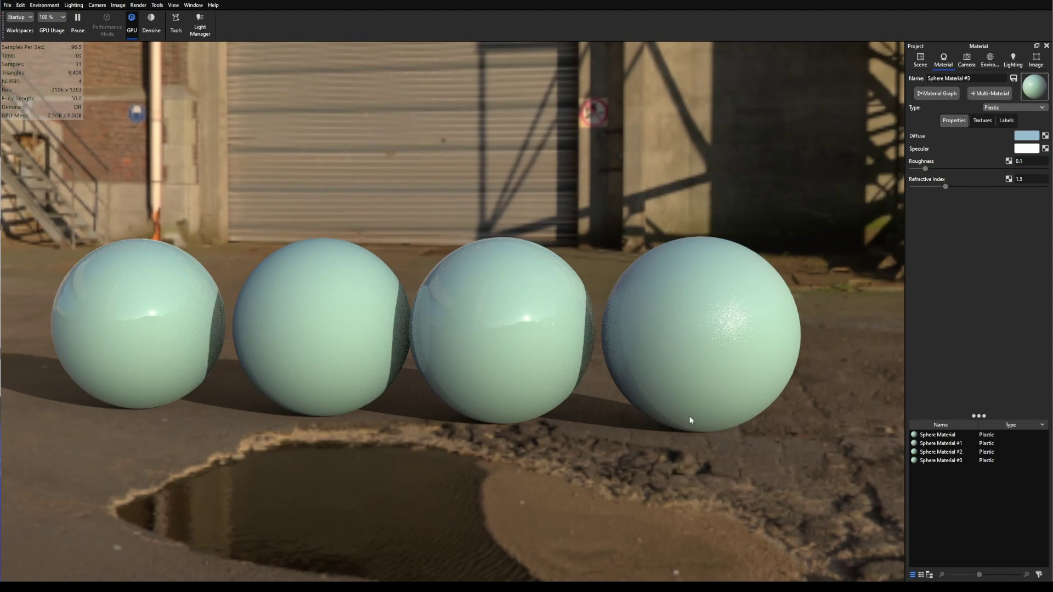
left_click_drag(723, 426, 705, 427)
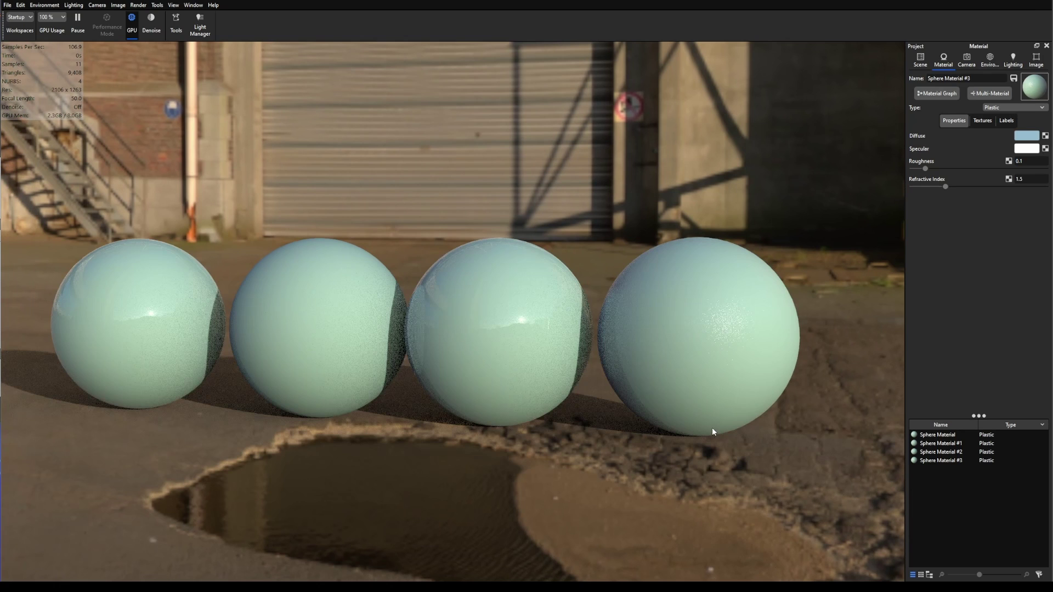
left_click(1026, 163)
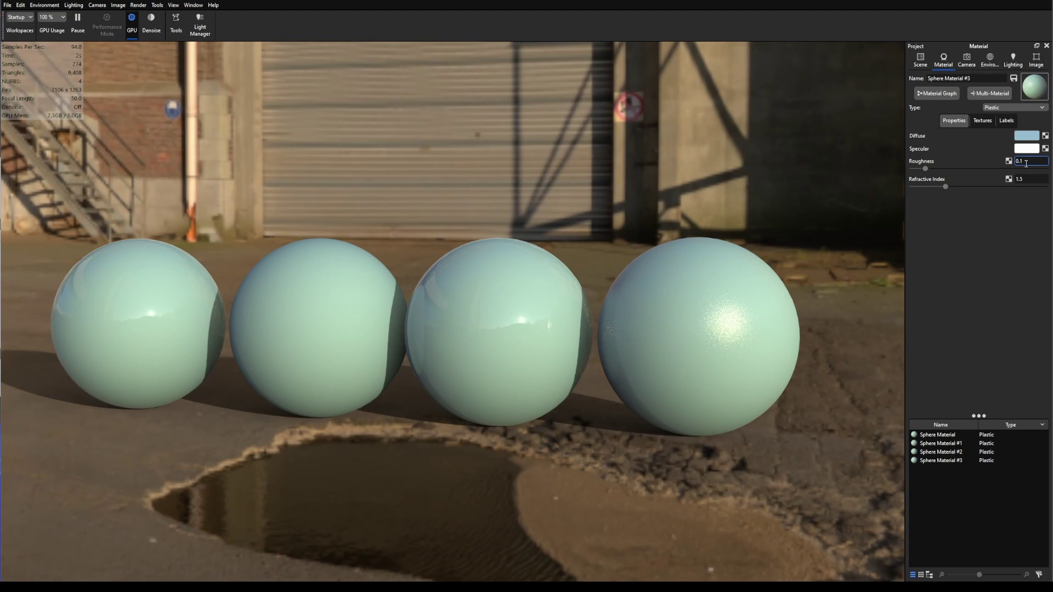